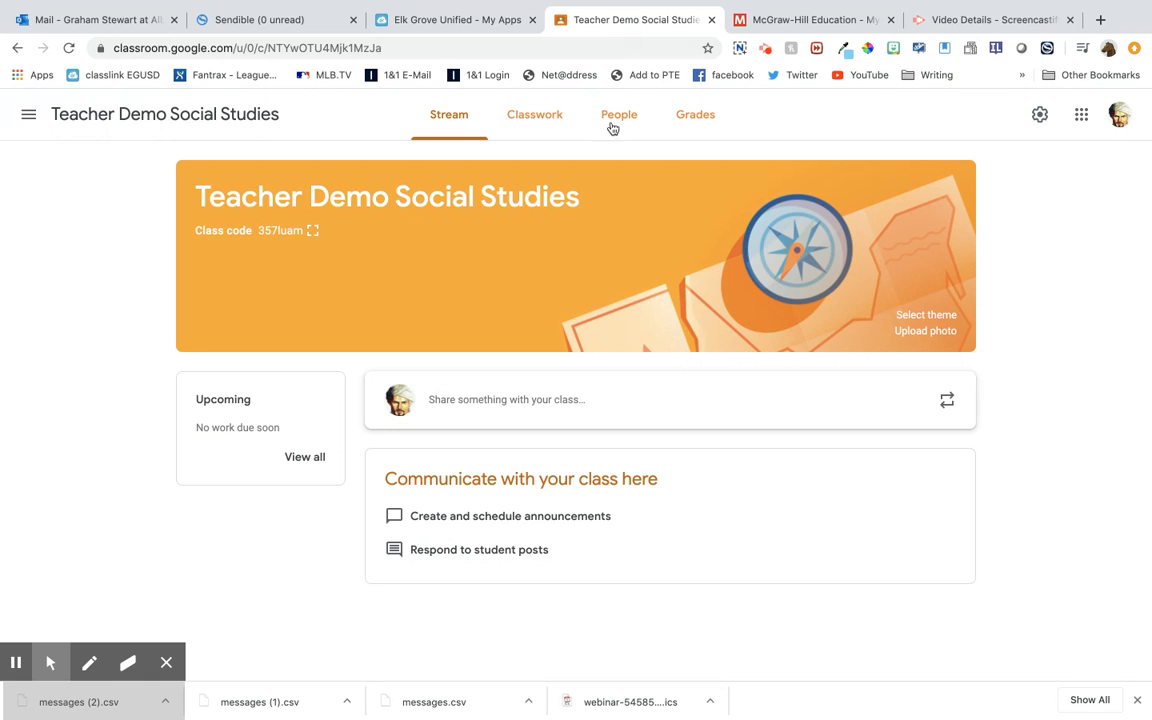
Display the enlarged class code of the Teacher Demo Social Studies class and close it again
{"action": "left_click", "coordinate": [312, 235]}
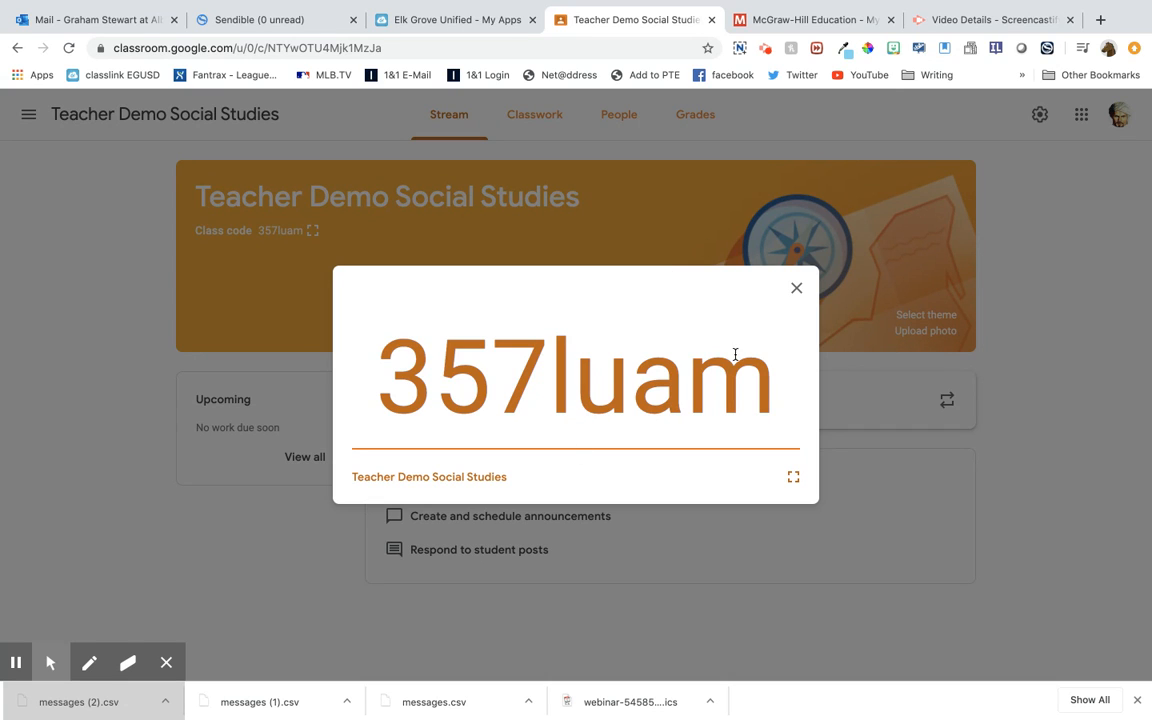
{"action": "left_click", "coordinate": [797, 290]}
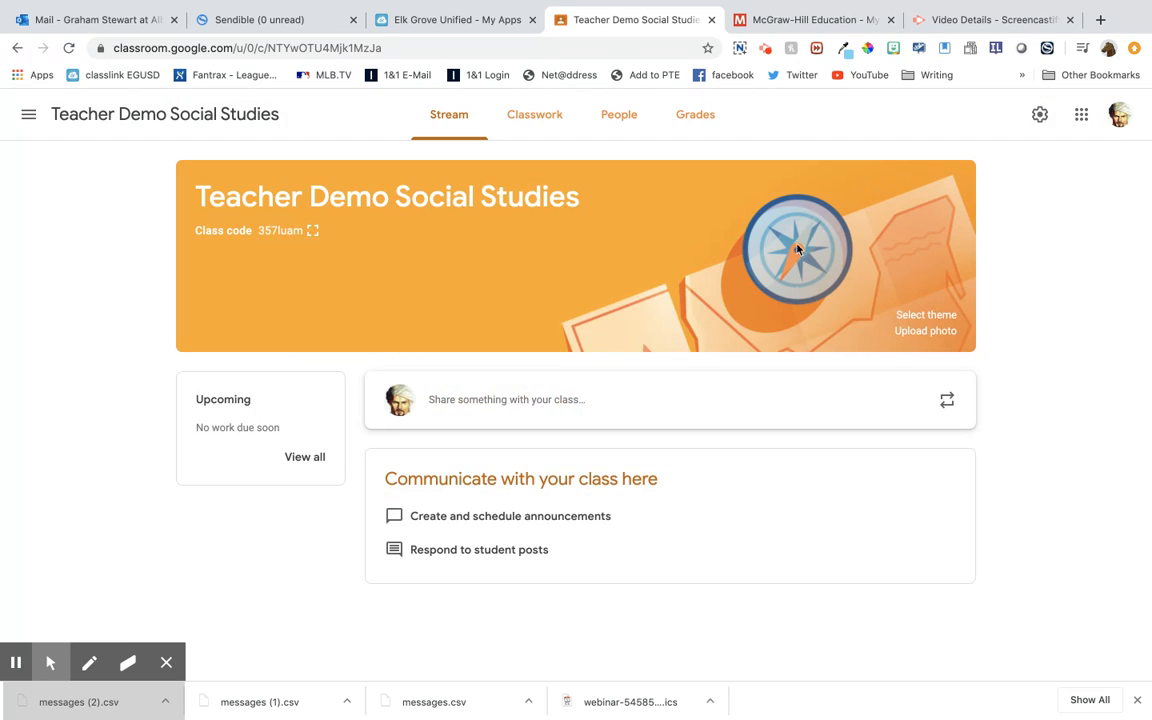
Switch to McGraw-Hill Education and launch the Teacher Demo program's dashboard
{"action": "left_click", "coordinate": [800, 55]}
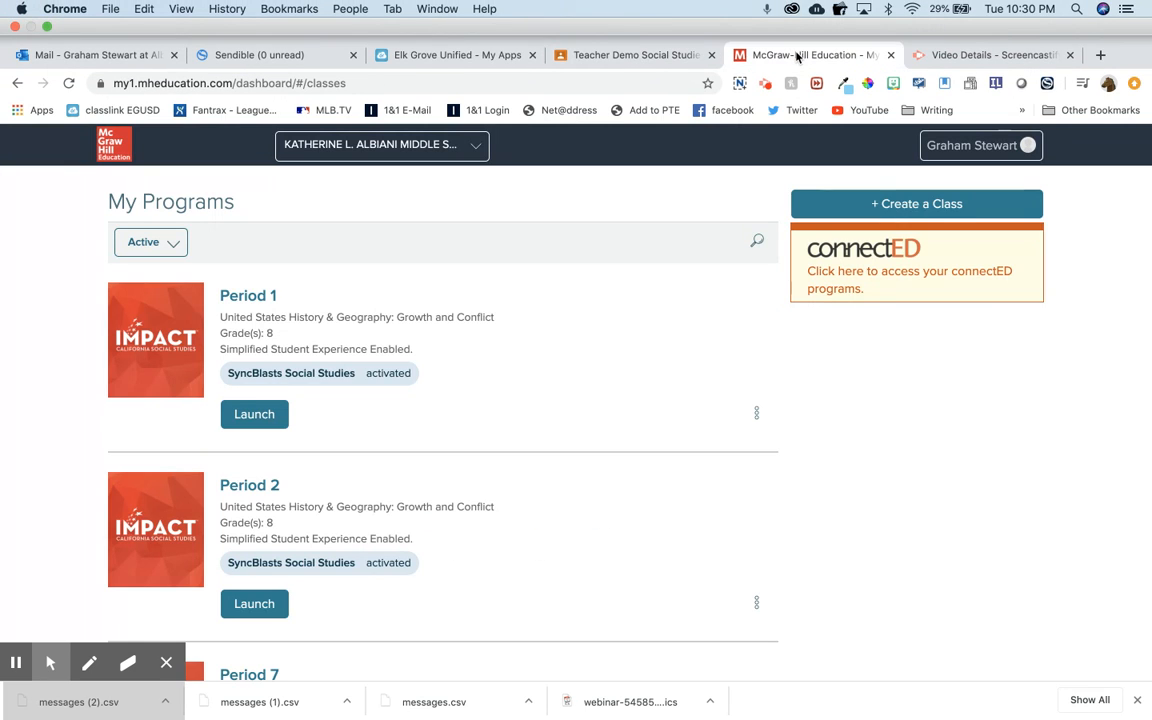
{"action": "scroll", "coordinate": [460, 435], "scroll_direction": "down", "scroll_amount": 15}
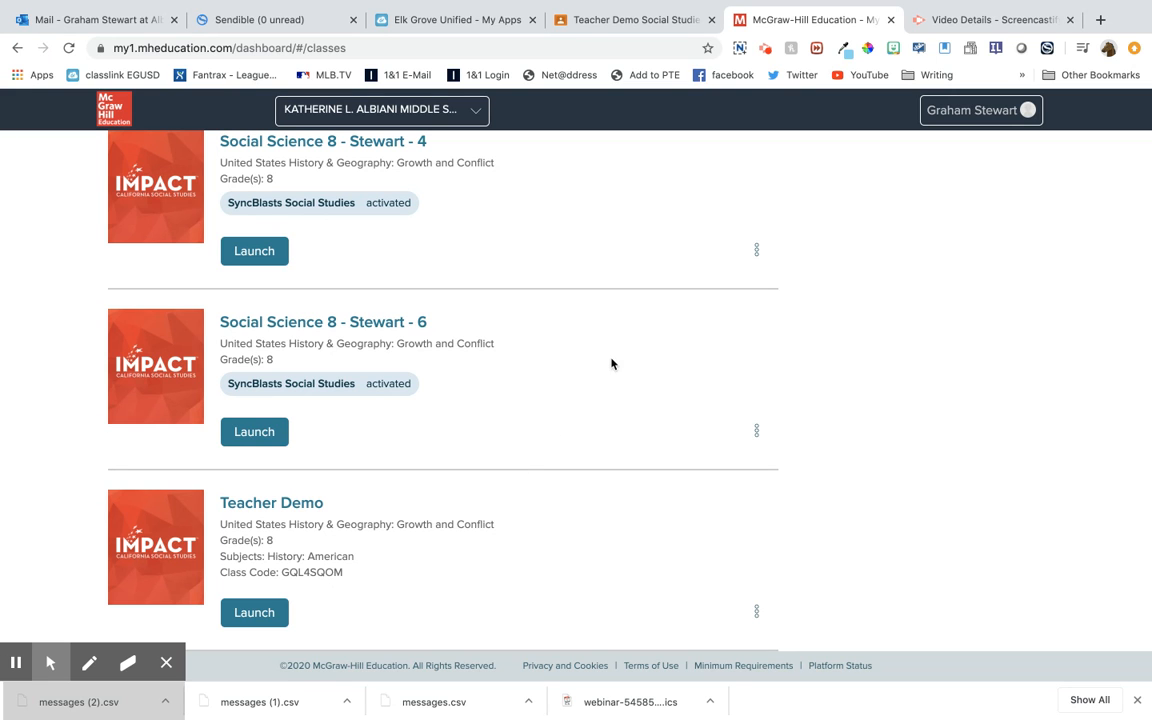
{"action": "left_click", "coordinate": [446, 20]}
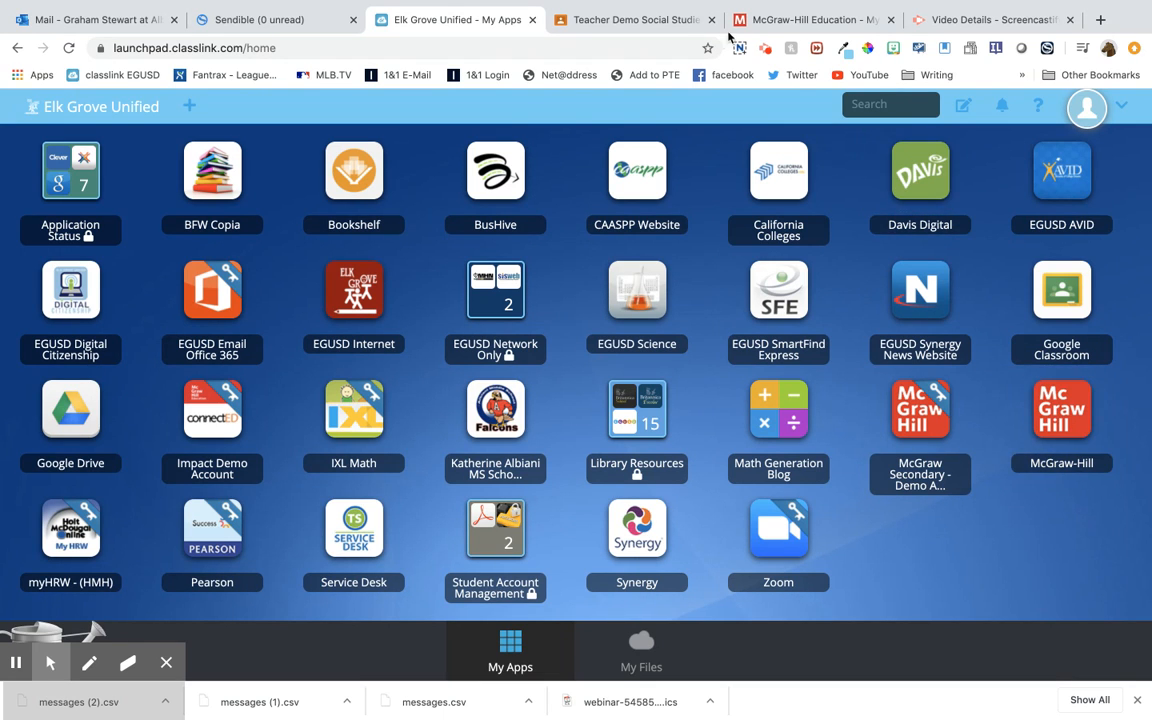
{"action": "left_click", "coordinate": [768, 26]}
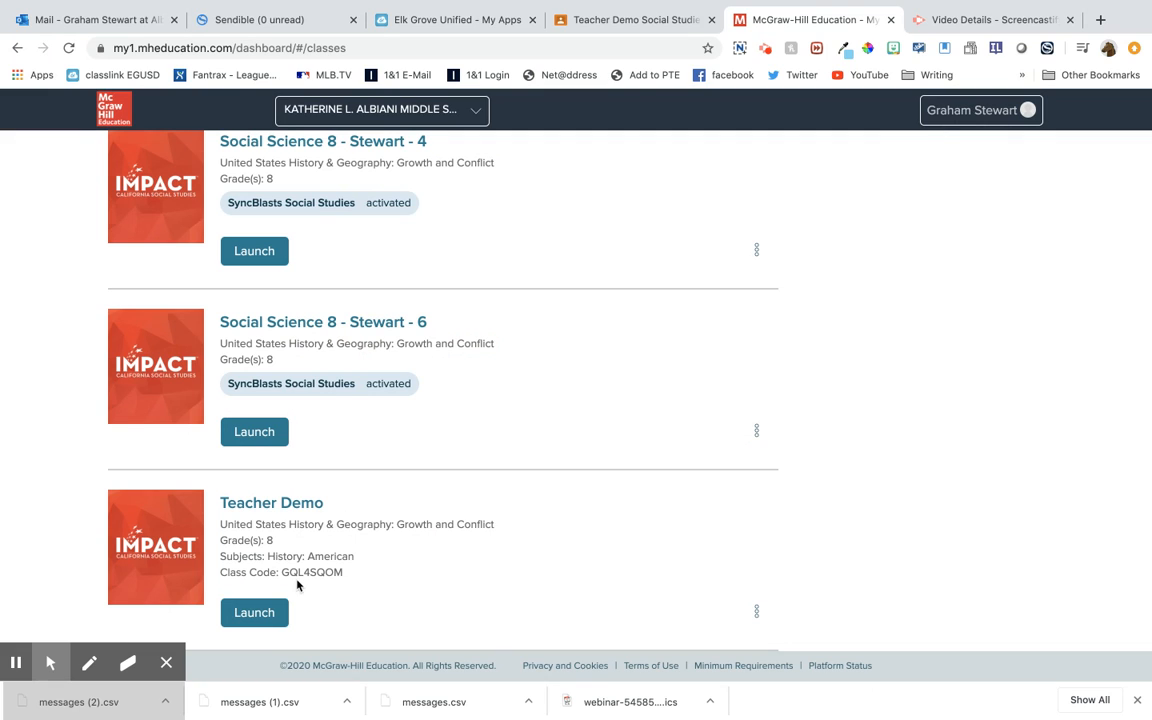
{"action": "left_click", "coordinate": [259, 618]}
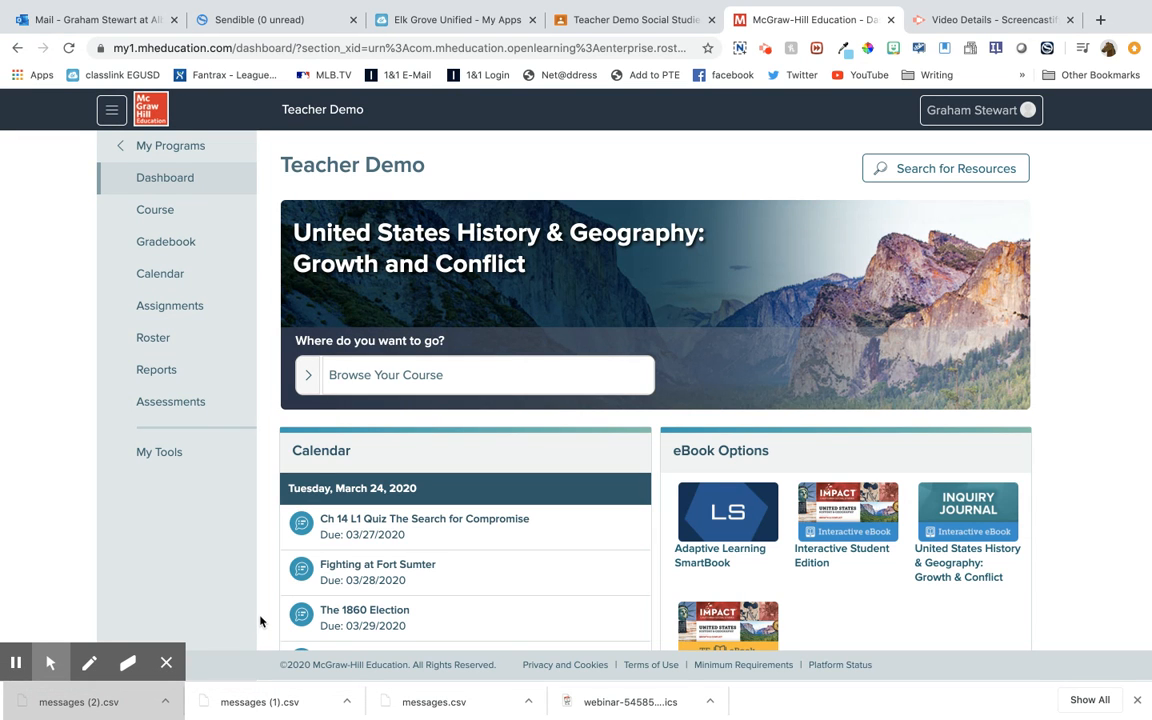
{"action": "scroll", "coordinate": [376, 554], "scroll_direction": "down", "scroll_amount": 2}
{"action": "scroll", "coordinate": [376, 554], "scroll_direction": "up", "scroll_amount": 1}
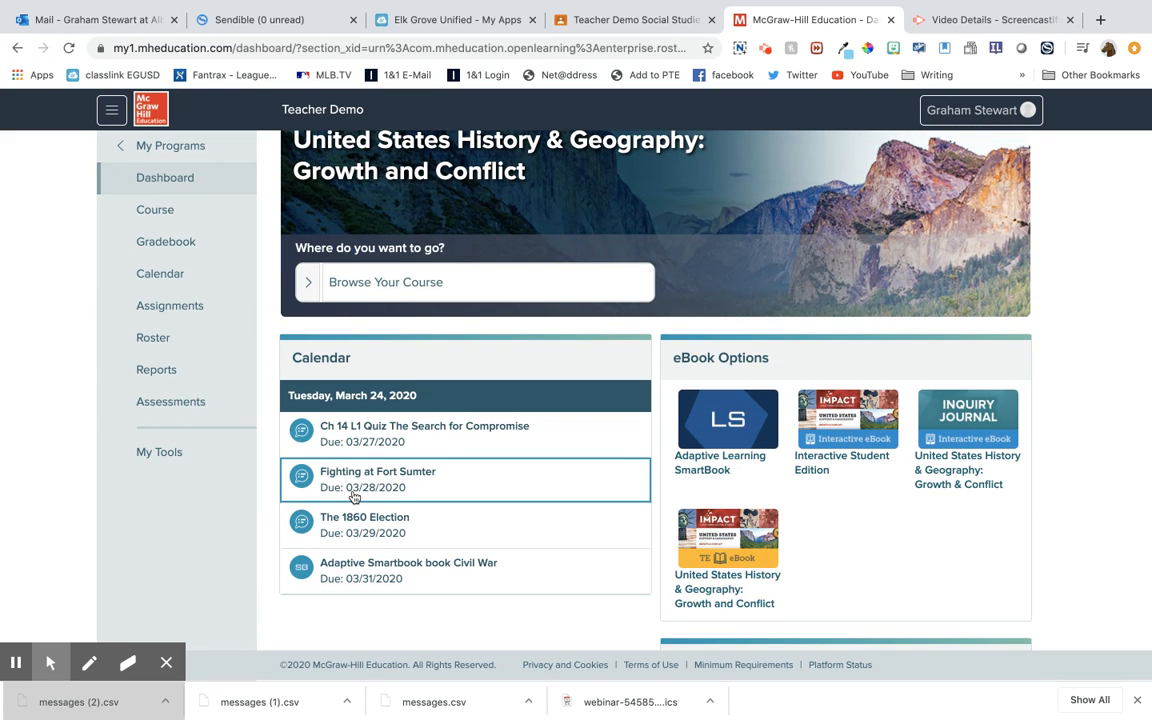
Start a new SmartBook assignment for the Teacher Demo class at its content selection stage
{"action": "left_click", "coordinate": [165, 314]}
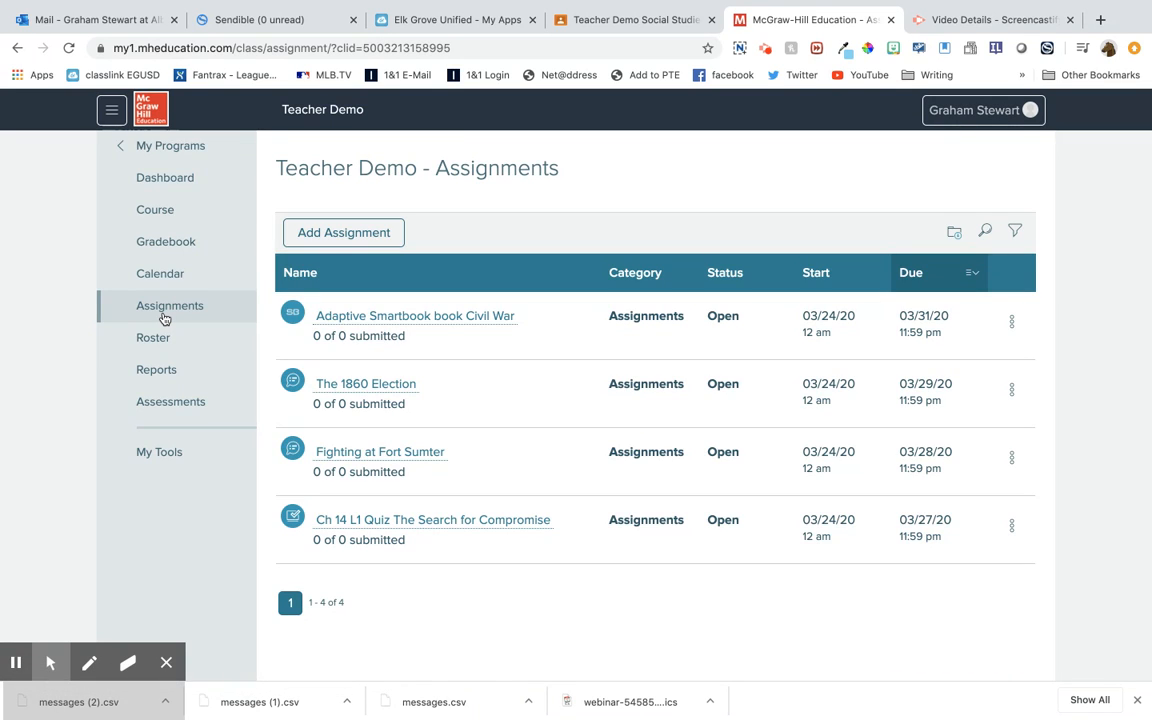
{"action": "left_click", "coordinate": [369, 233]}
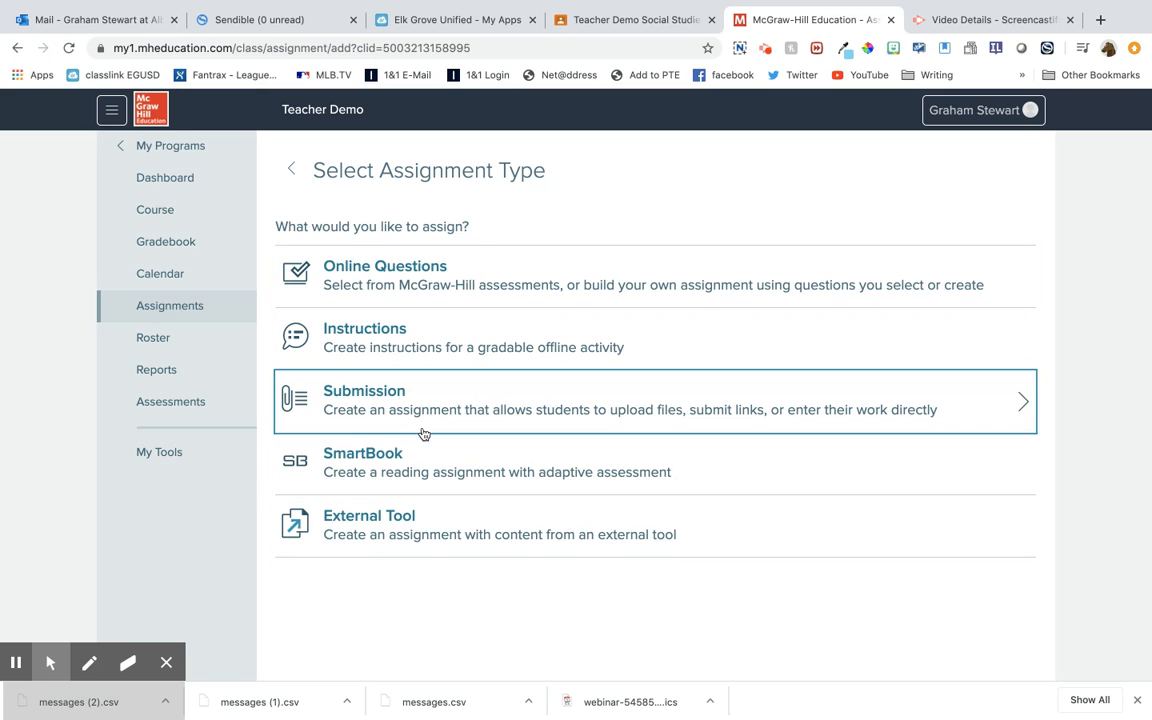
{"action": "left_click", "coordinate": [388, 471]}
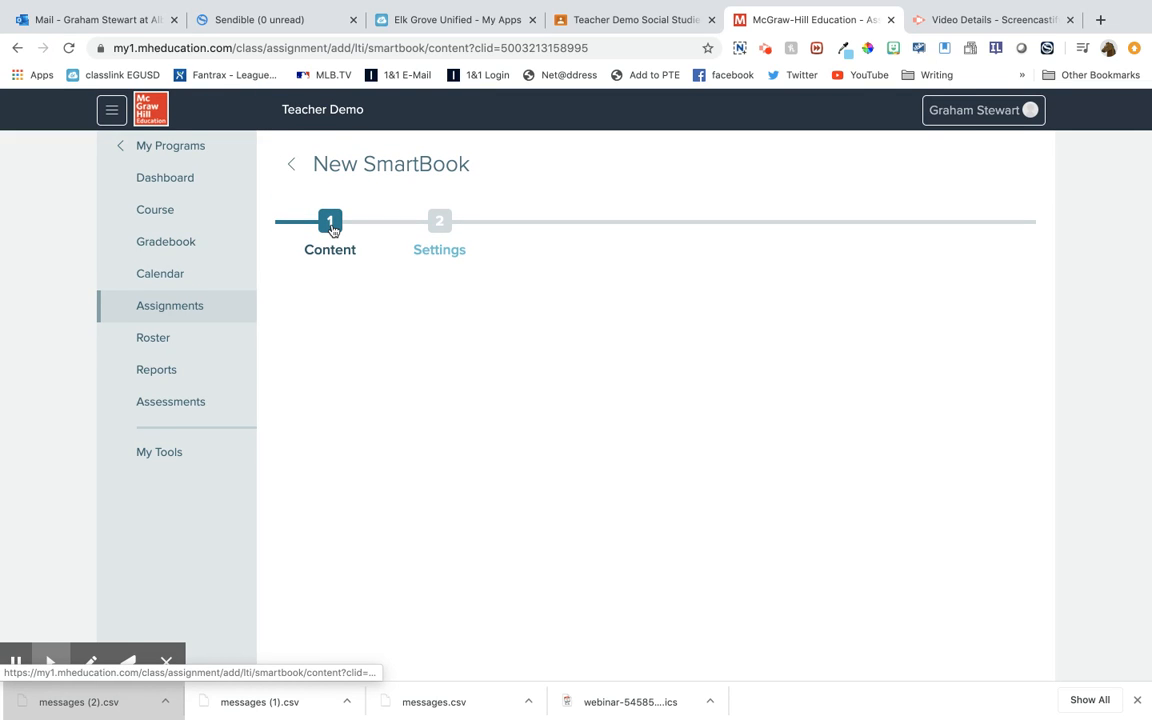
{"action": "left_click", "coordinate": [333, 229]}
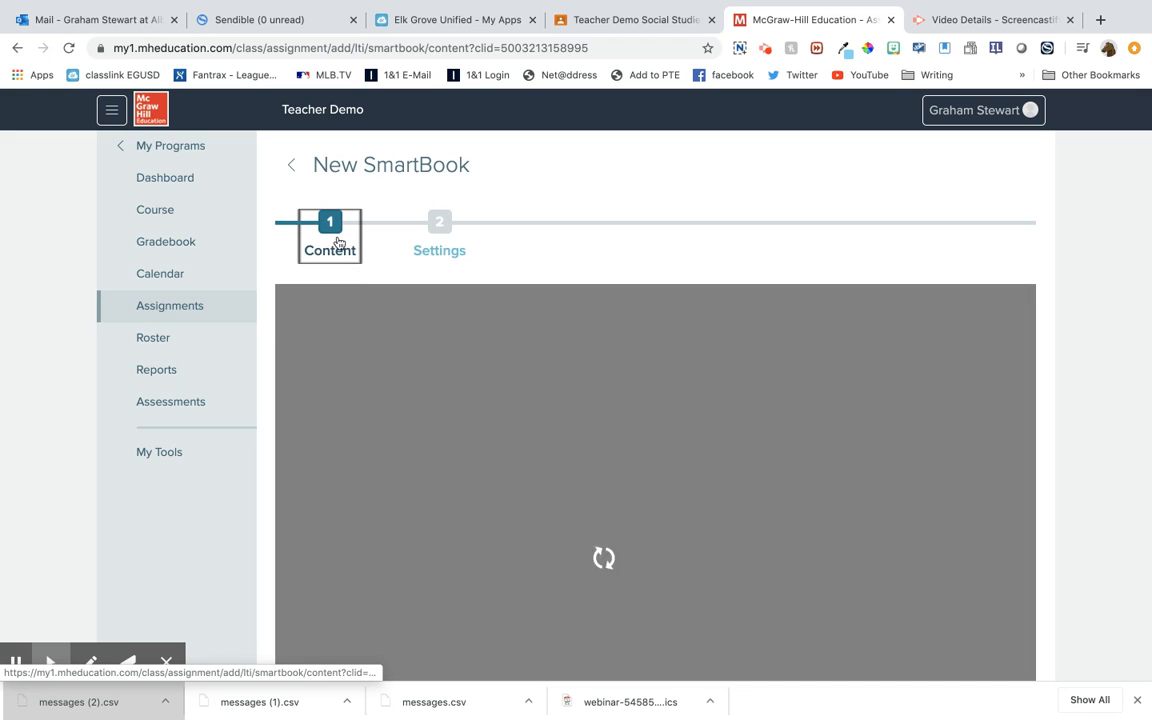
Choose Chapter 16, The Reconstruction Era 1865-1896, as the SmartBook content
{"action": "scroll", "coordinate": [587, 453], "scroll_direction": "down", "scroll_amount": 3}
{"action": "scroll", "coordinate": [587, 453], "scroll_direction": "down", "scroll_amount": 3}
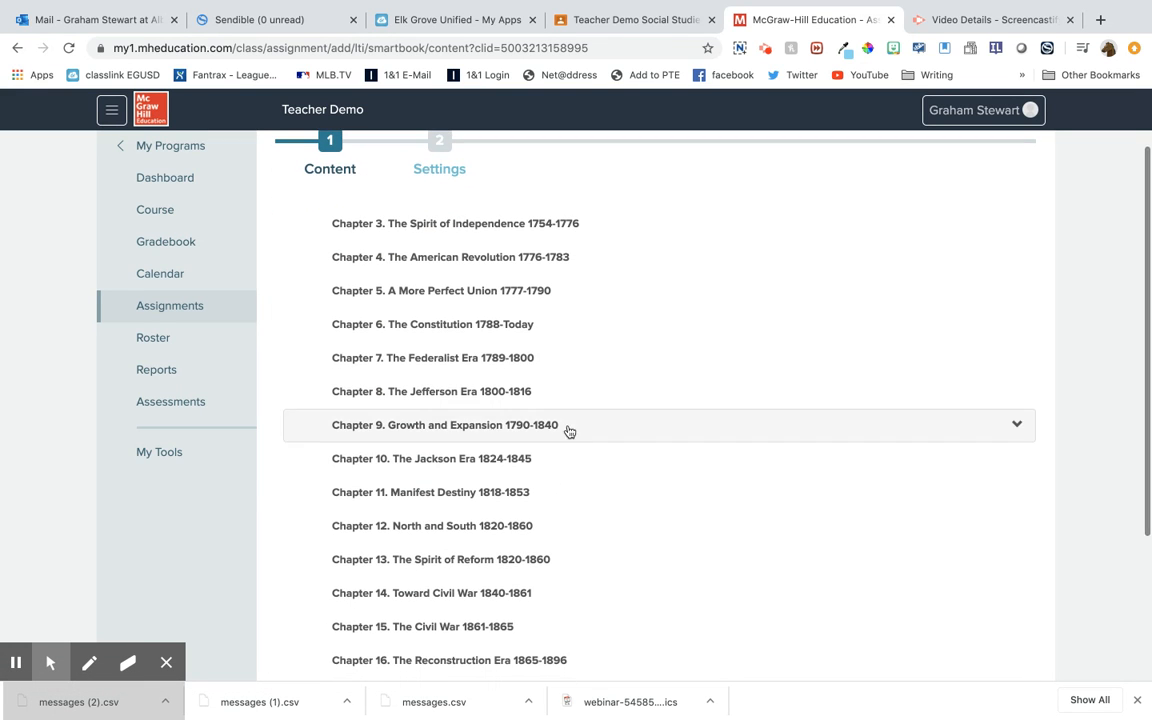
{"action": "scroll", "coordinate": [524, 505], "scroll_direction": "down", "scroll_amount": 2}
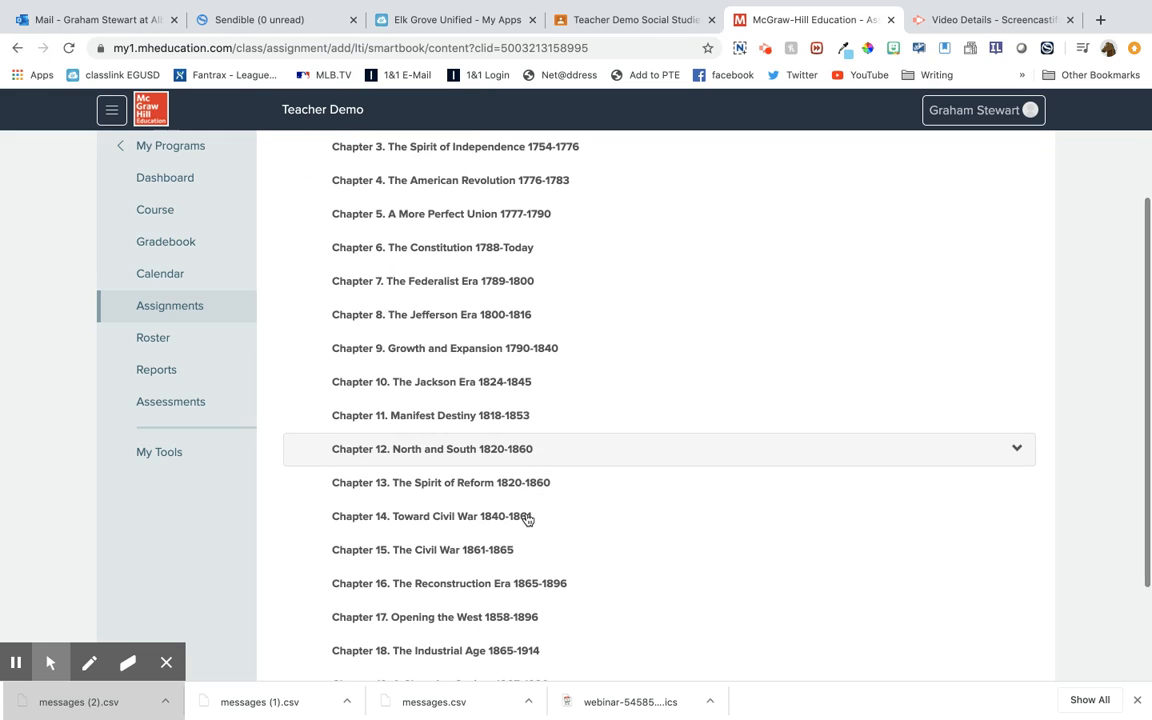
{"action": "left_click", "coordinate": [575, 588]}
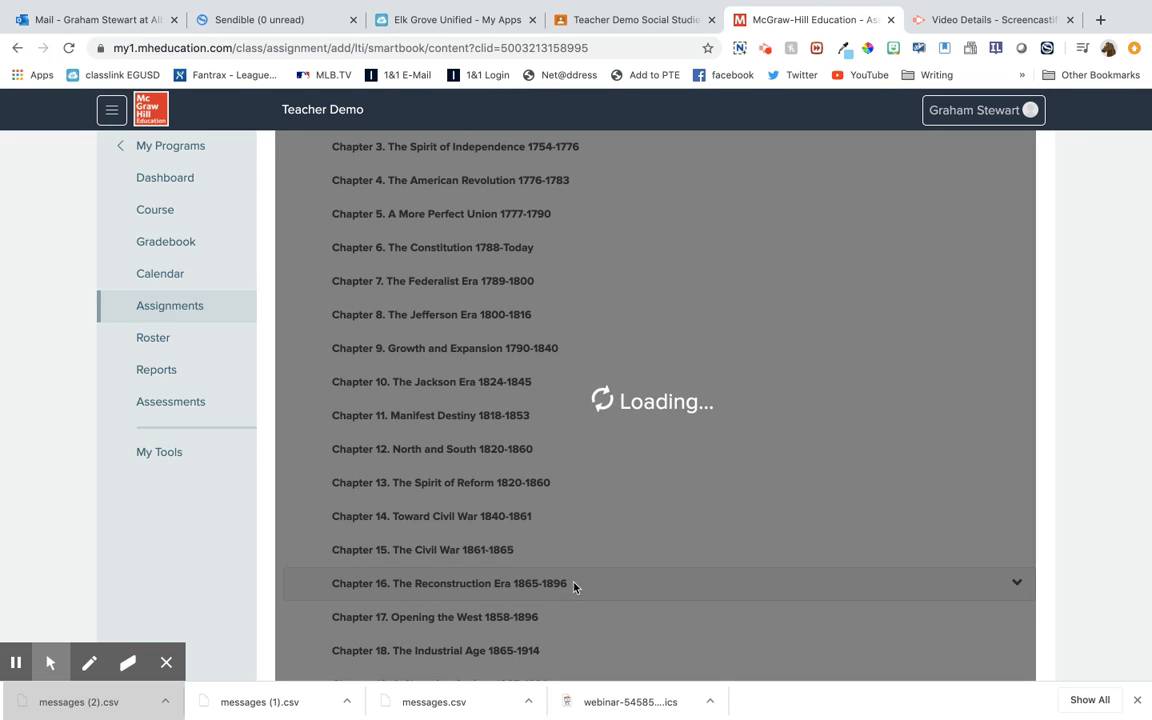
{"action": "scroll", "coordinate": [575, 588], "scroll_direction": "down", "scroll_amount": 2}
{"action": "scroll", "coordinate": [575, 588], "scroll_direction": "up", "scroll_amount": 1}
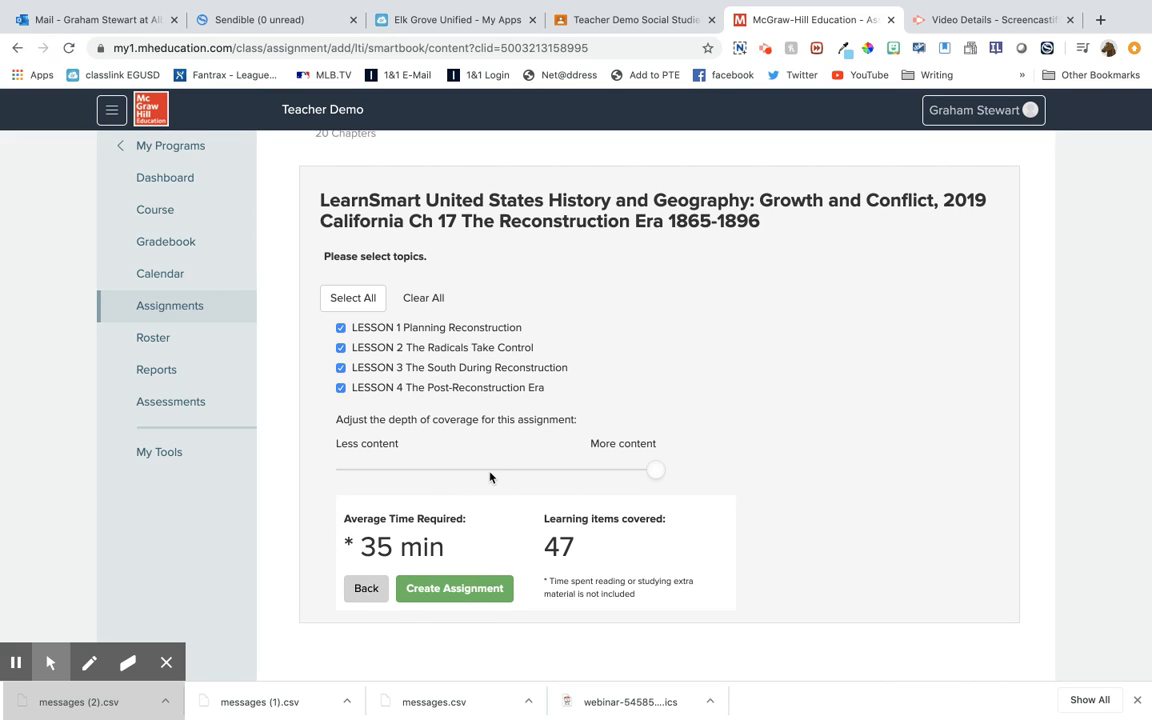
Try a shallower depth of coverage for the assignment and restore the maximum content setting
{"action": "left_click_drag", "start_coordinate": [489, 473], "coordinate": [418, 476]}
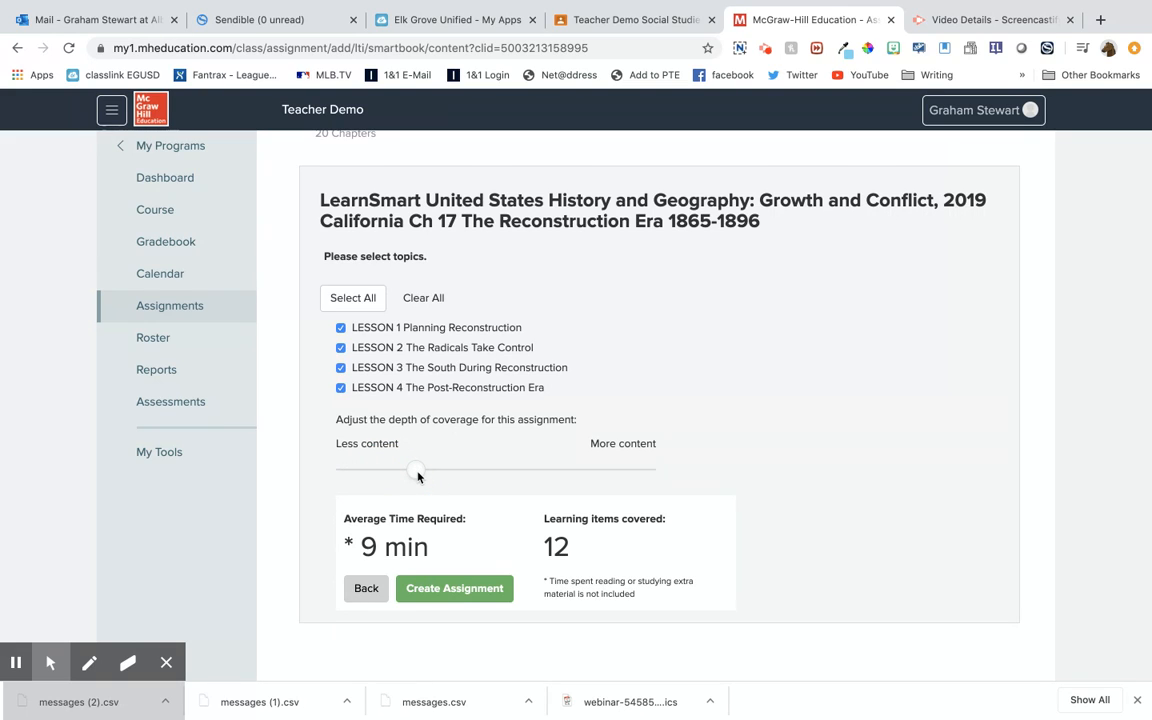
{"action": "left_click_drag", "start_coordinate": [418, 476], "coordinate": [674, 478]}
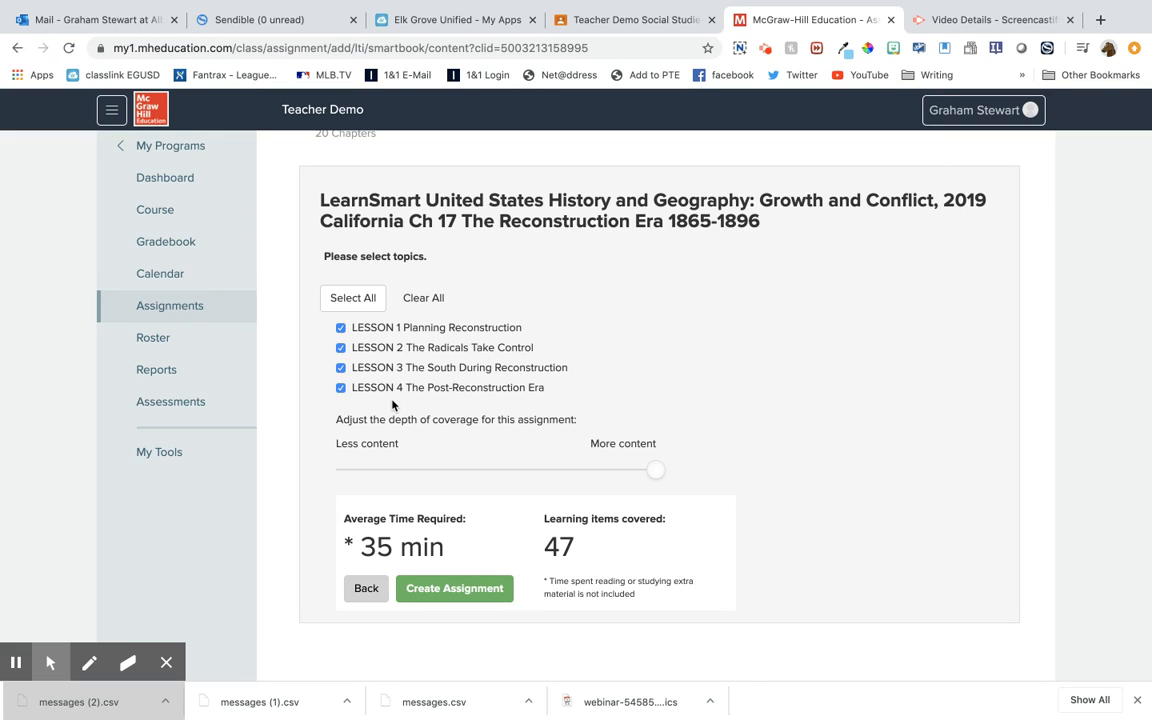
Try limiting the topics to Lesson 1 Planning Reconstruction twice, reselecting Lessons 2, 3 and 4 each time
{"action": "left_click", "coordinate": [341, 348]}
{"action": "left_click", "coordinate": [341, 368]}
{"action": "left_click", "coordinate": [341, 388]}
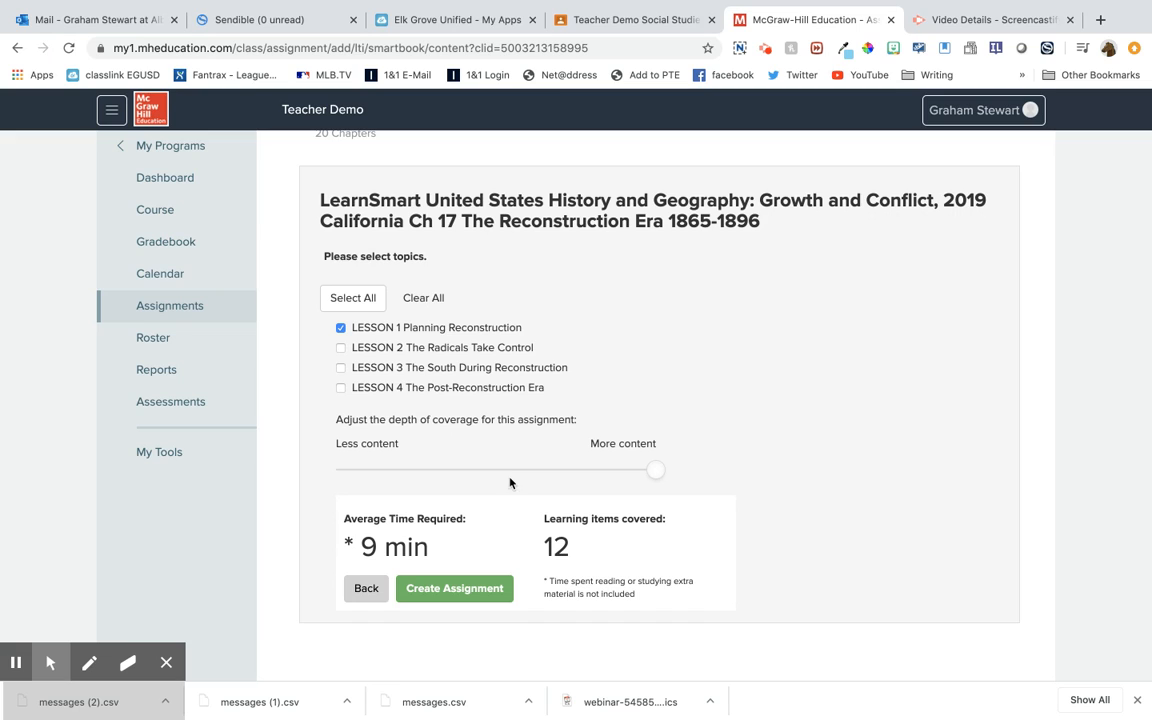
{"action": "left_click", "coordinate": [342, 349]}
{"action": "left_click", "coordinate": [342, 369]}
{"action": "left_click", "coordinate": [341, 389]}
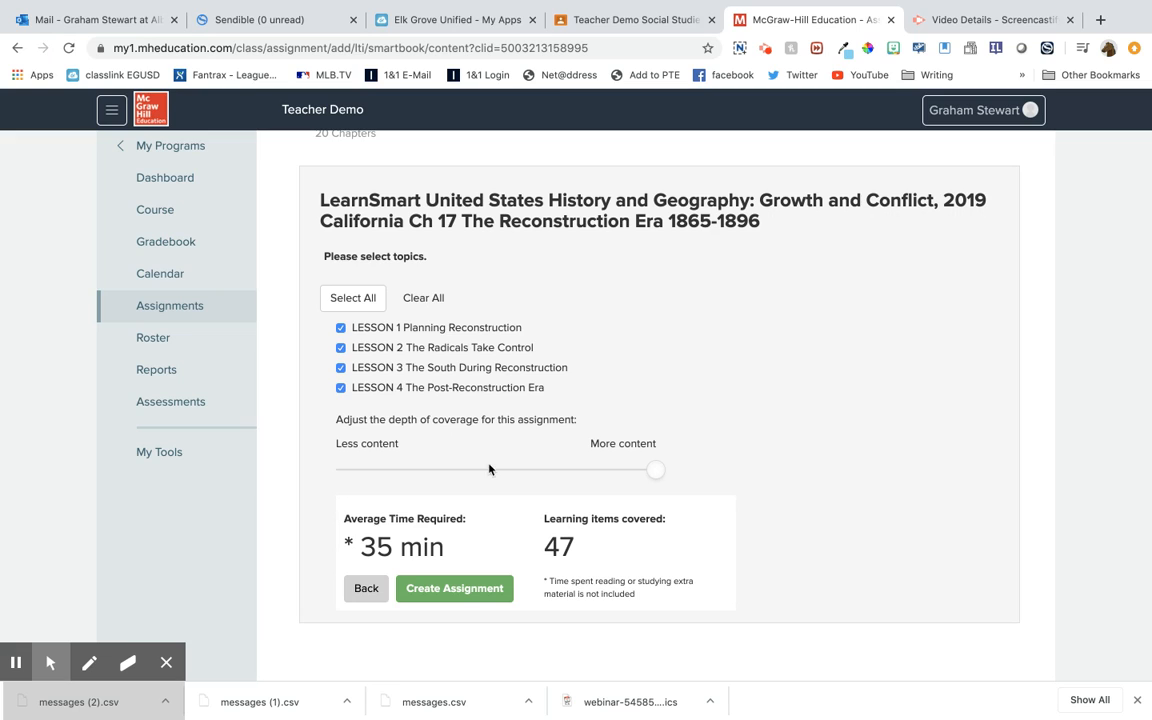
{"action": "left_click", "coordinate": [341, 388]}
{"action": "left_click", "coordinate": [341, 368]}
{"action": "left_click", "coordinate": [341, 348]}
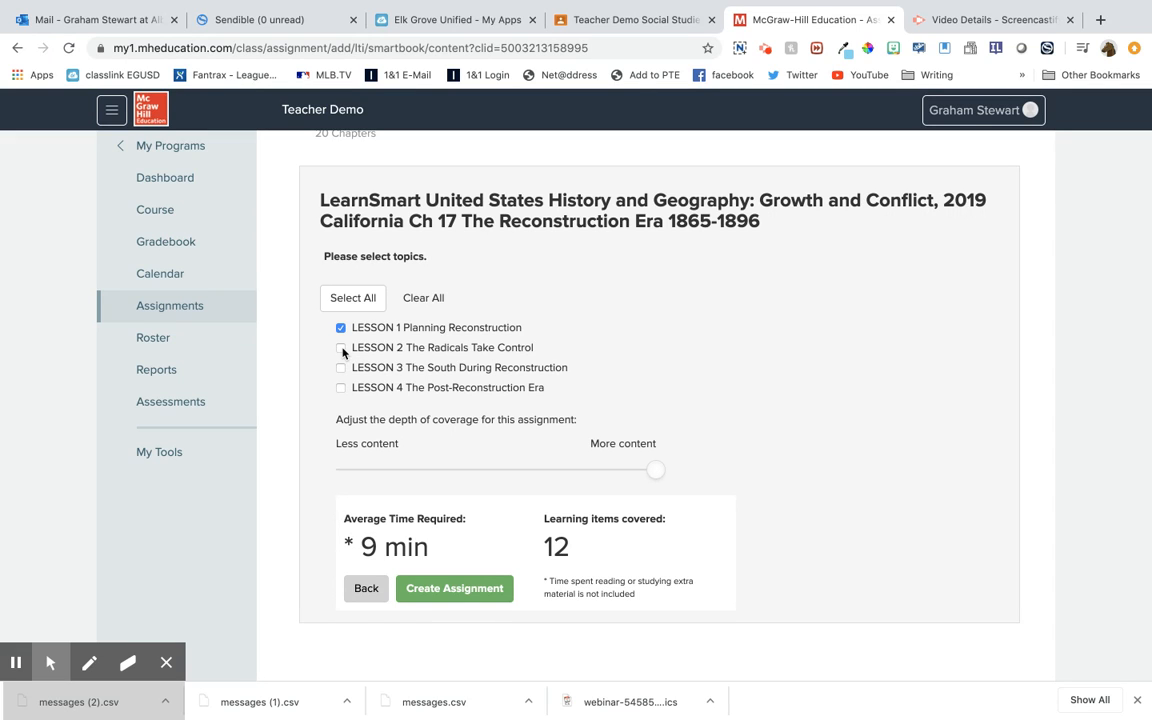
{"action": "left_click", "coordinate": [341, 348]}
{"action": "left_click", "coordinate": [341, 368]}
{"action": "left_click", "coordinate": [341, 388]}
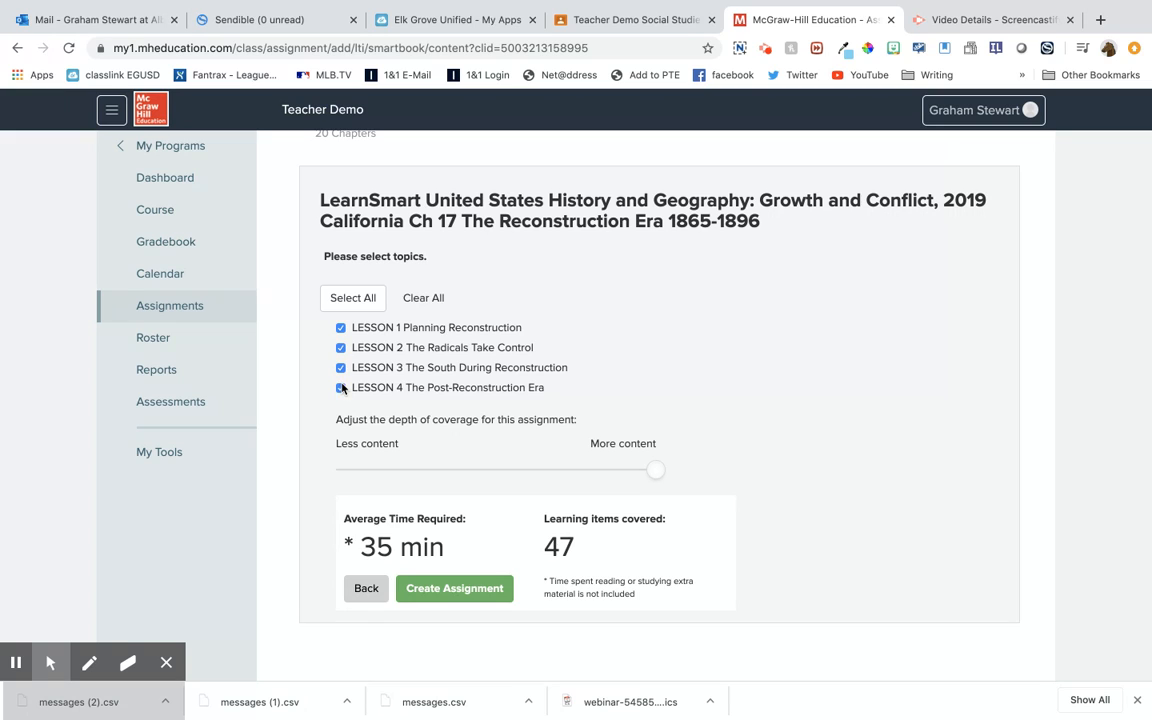
Create the assignment from all four lessons and name it Smartbook Reconstruction
{"action": "scroll", "coordinate": [549, 343], "scroll_direction": "down", "scroll_amount": 1}
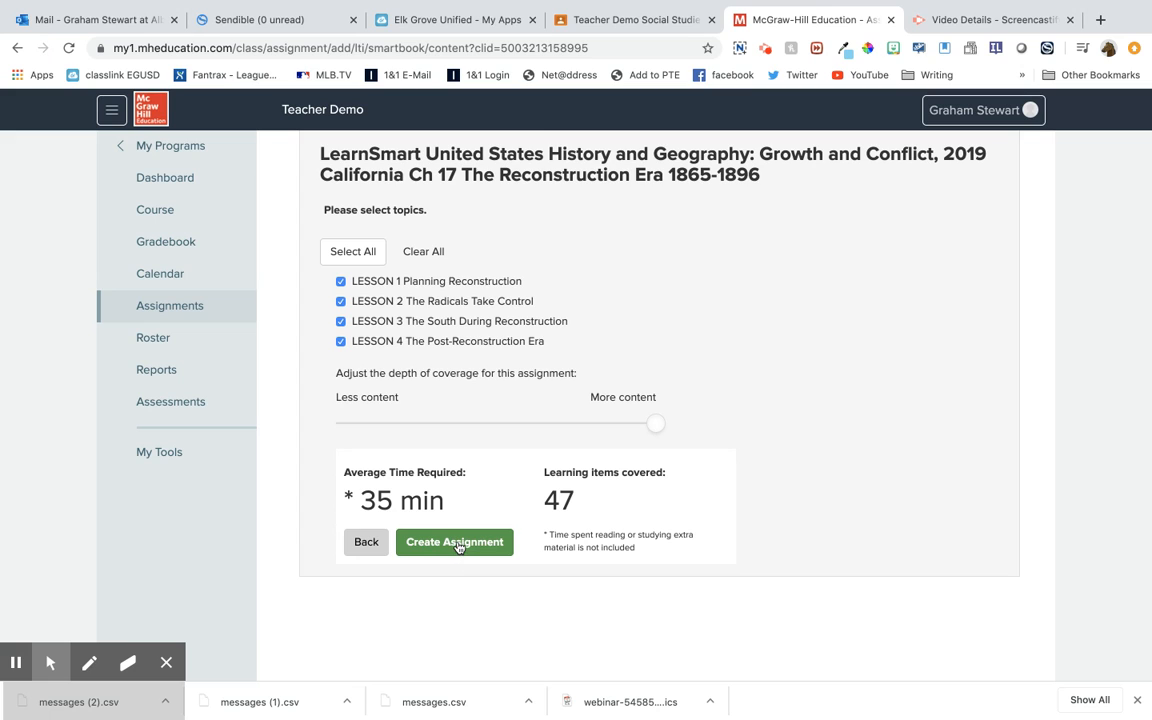
{"action": "left_click", "coordinate": [457, 545]}
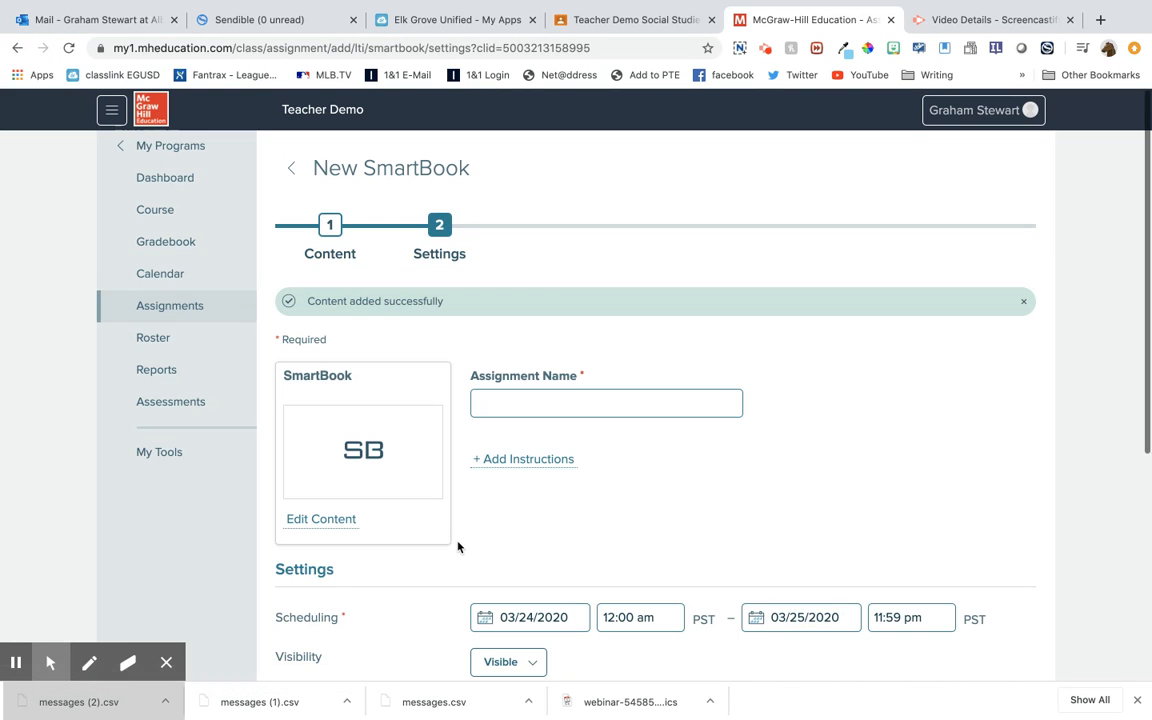
{"action": "left_click", "coordinate": [567, 408]}
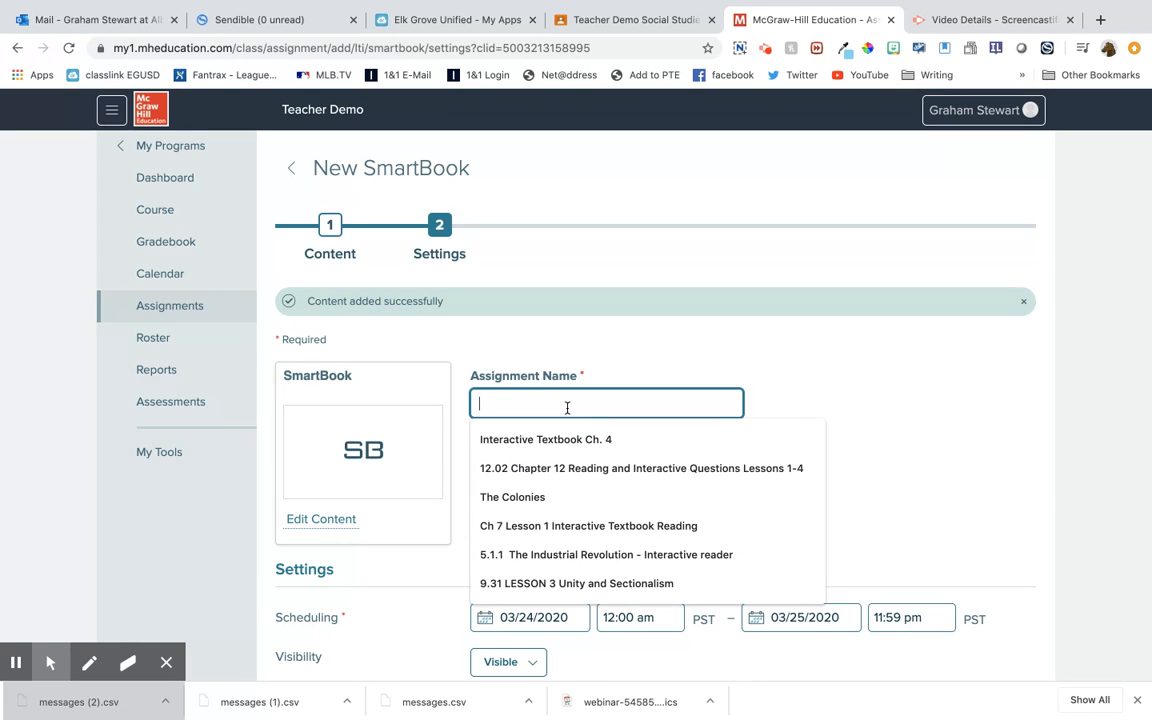
{"action": "type", "text": "S"}
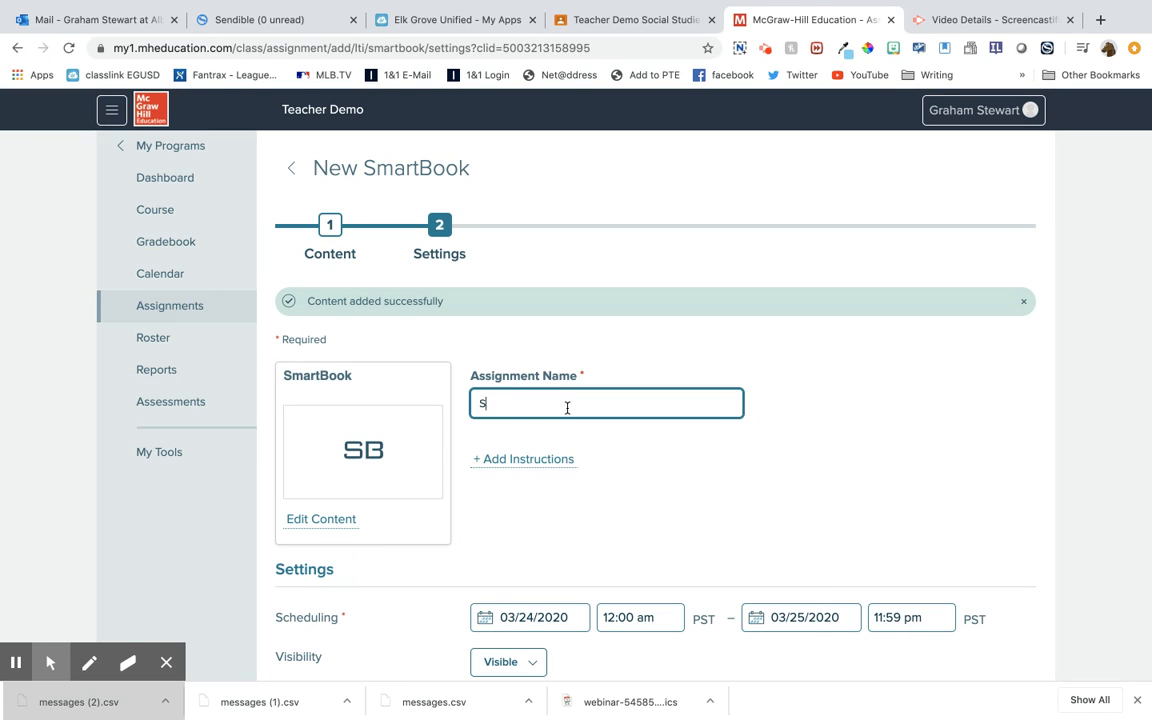
{"action": "type", "text": "martbook Re"}
{"action": "type", "text": "cord"}
{"action": "type", "text": "truction"}
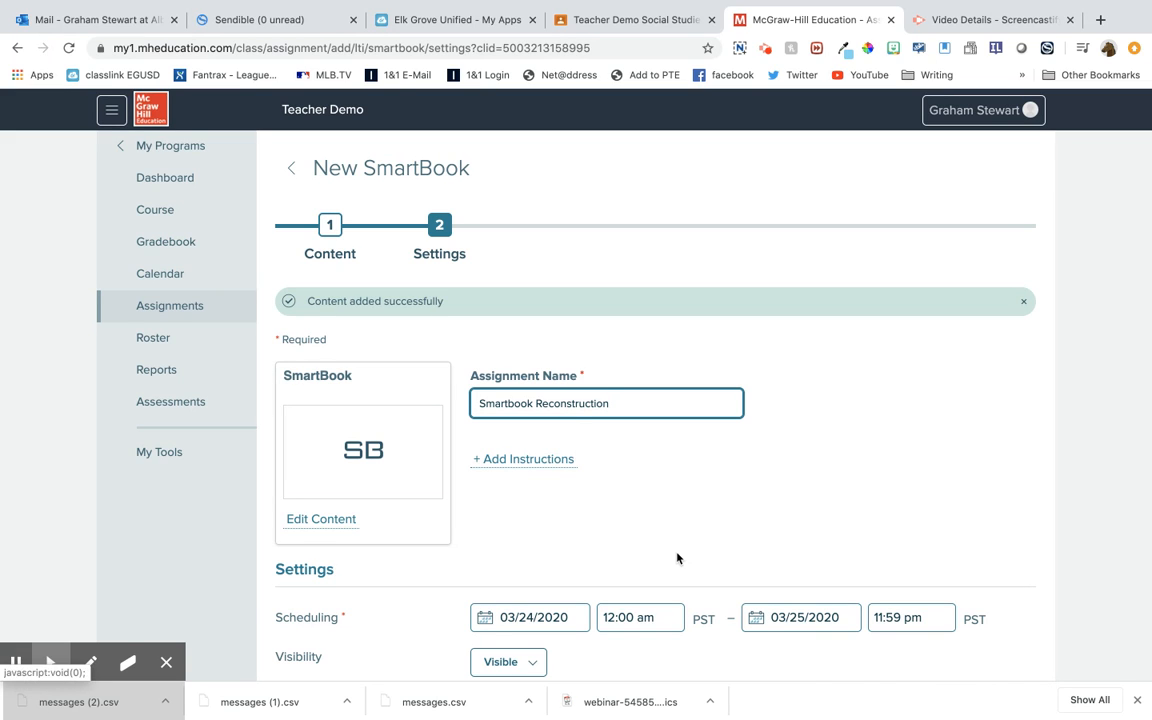
Set the assignment's due date to 04/10/2020
{"action": "scroll", "coordinate": [677, 558], "scroll_direction": "down", "scroll_amount": 3}
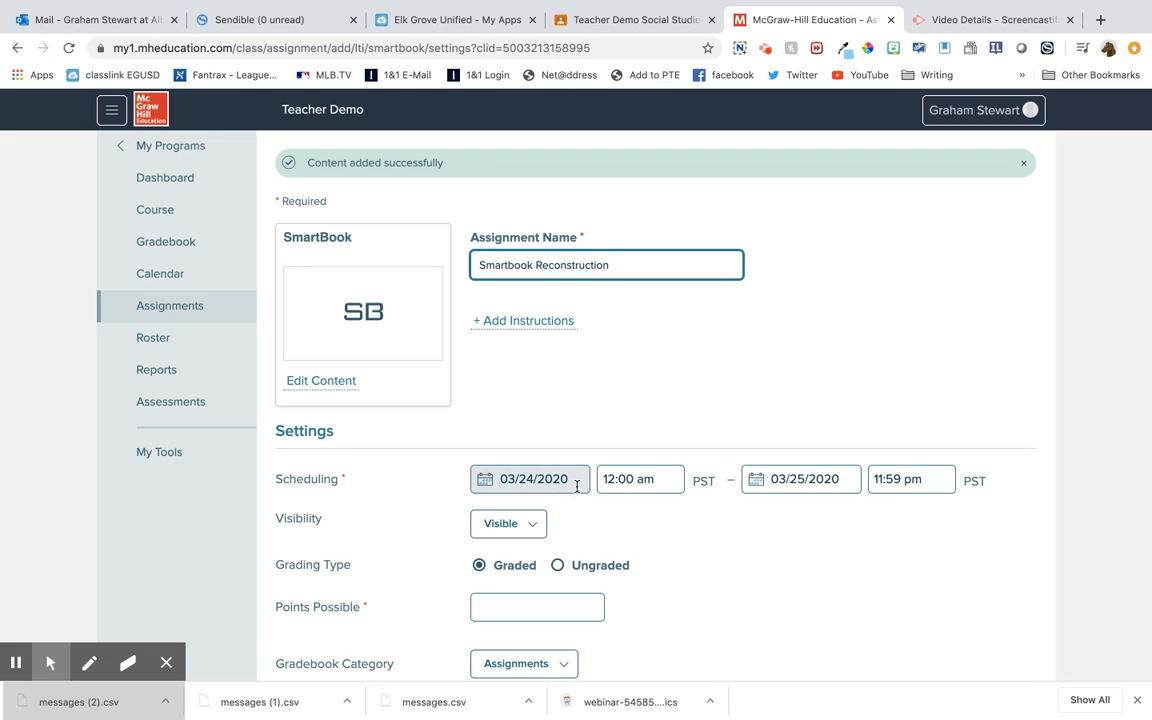
{"action": "left_click", "coordinate": [840, 479]}
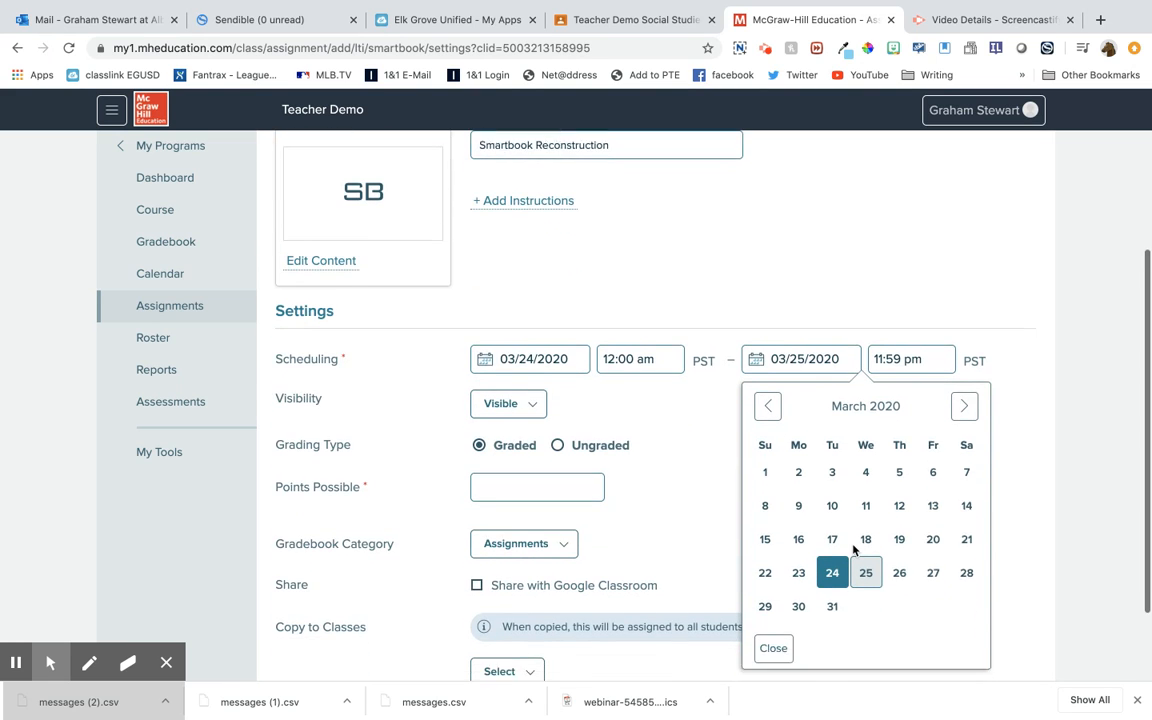
{"action": "left_click", "coordinate": [962, 398]}
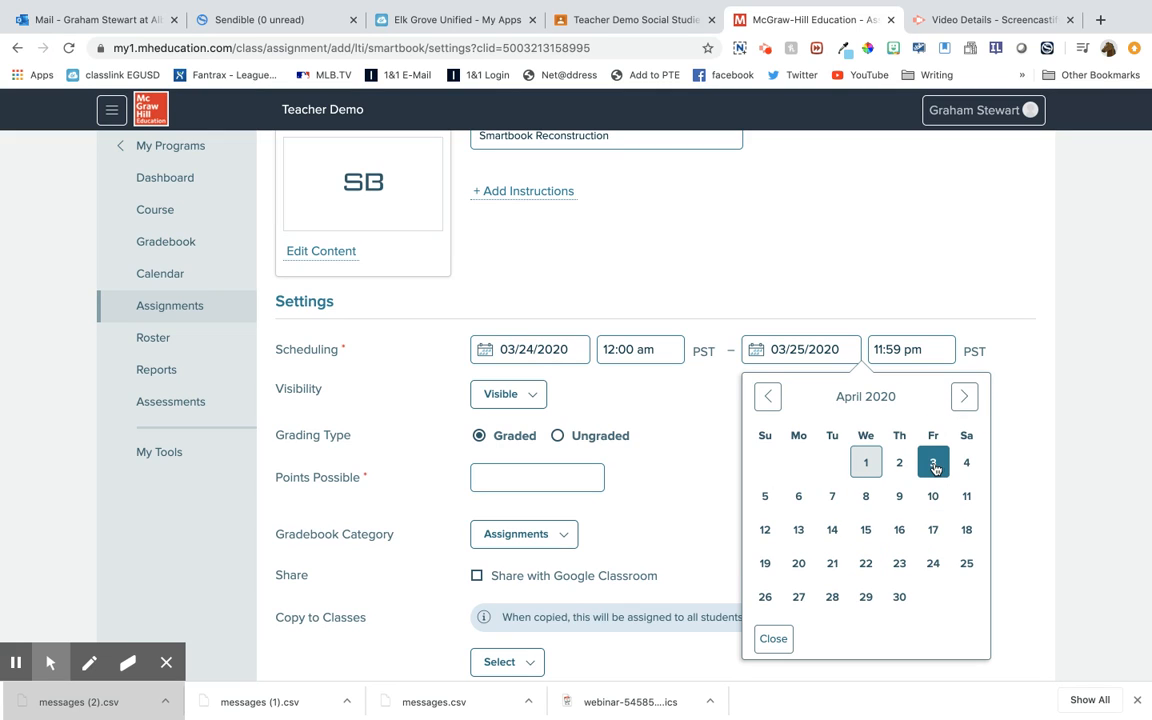
{"action": "left_click", "coordinate": [933, 496]}
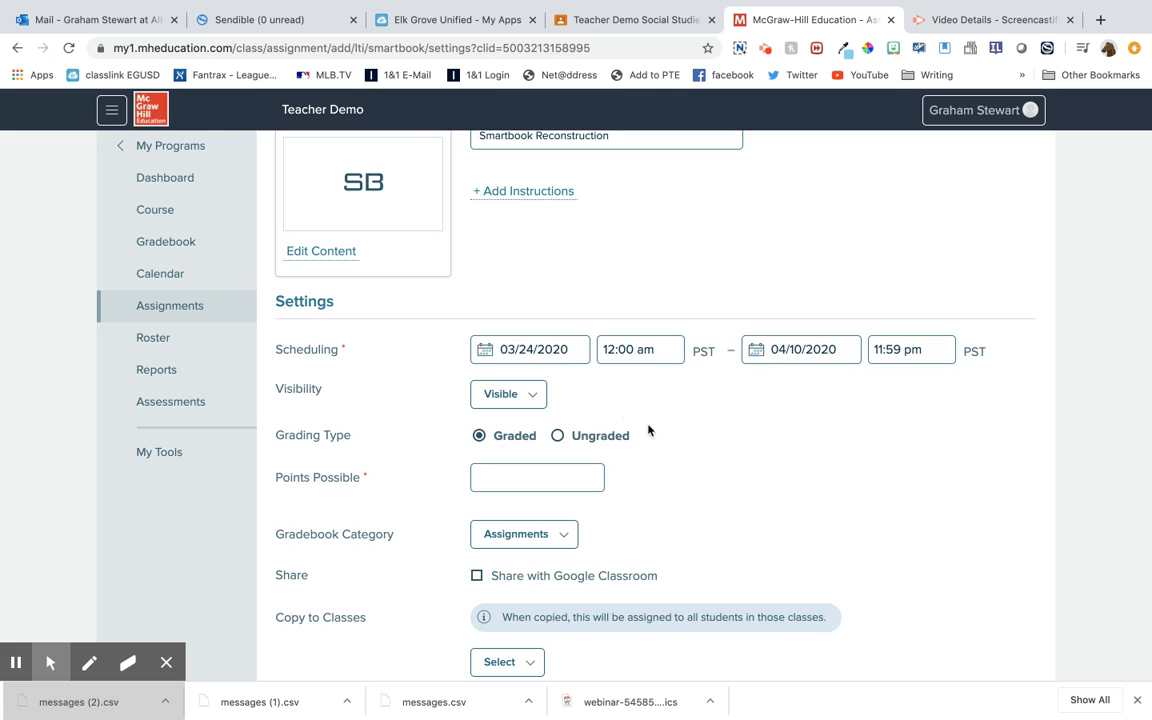
Set the points possible to 100 and enable sharing the assignment with Google Classroom
{"action": "left_click", "coordinate": [534, 476]}
{"action": "type", "text": "100"}
{"action": "left_click", "coordinate": [716, 492]}
{"action": "scroll", "coordinate": [712, 499], "scroll_direction": "down", "scroll_amount": 1}
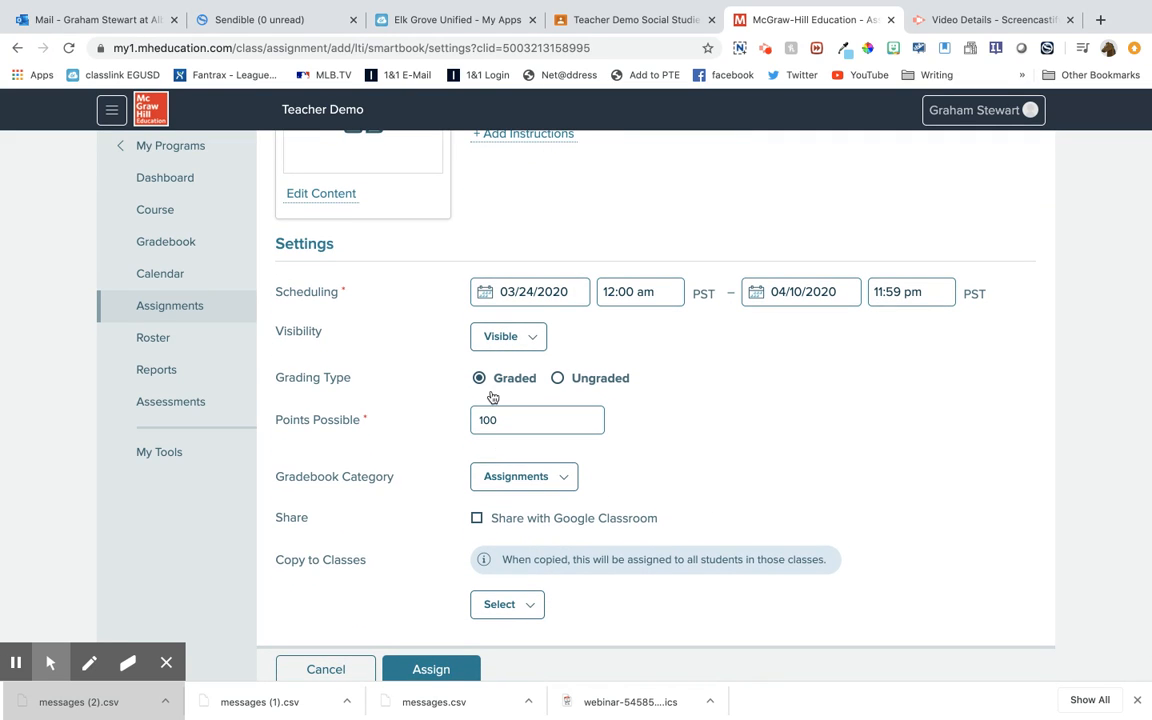
{"action": "left_click", "coordinate": [533, 340]}
{"action": "left_click", "coordinate": [533, 340]}
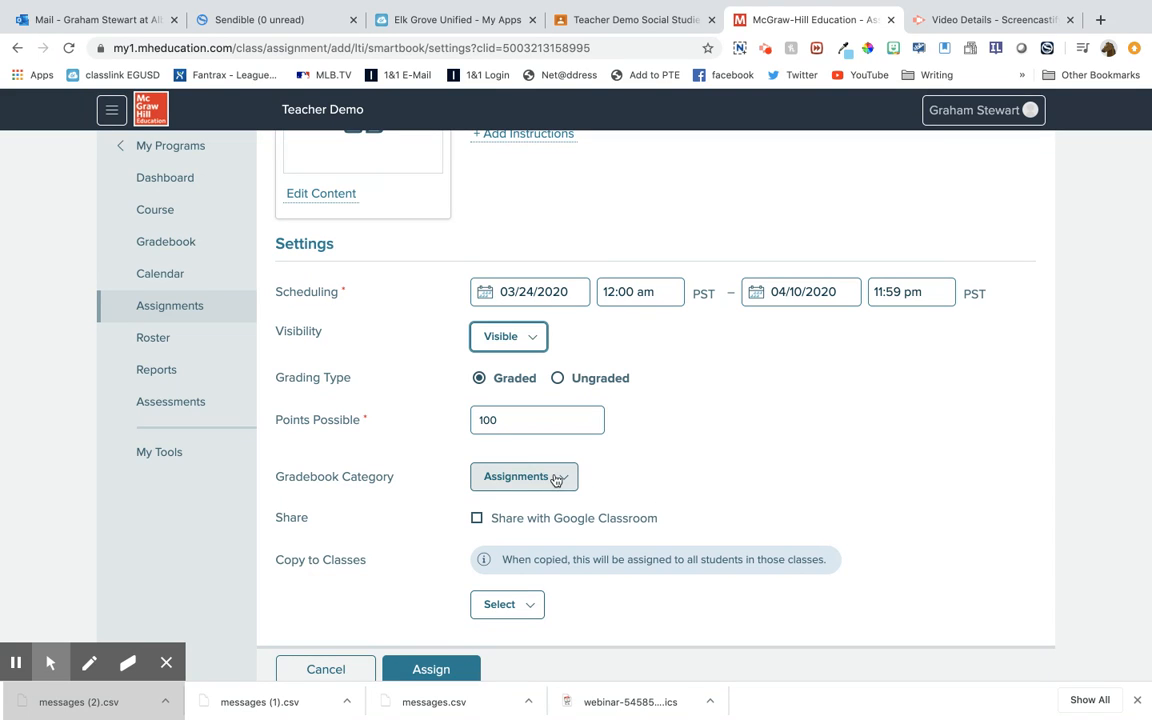
{"action": "scroll", "coordinate": [670, 540], "scroll_direction": "down", "scroll_amount": 1}
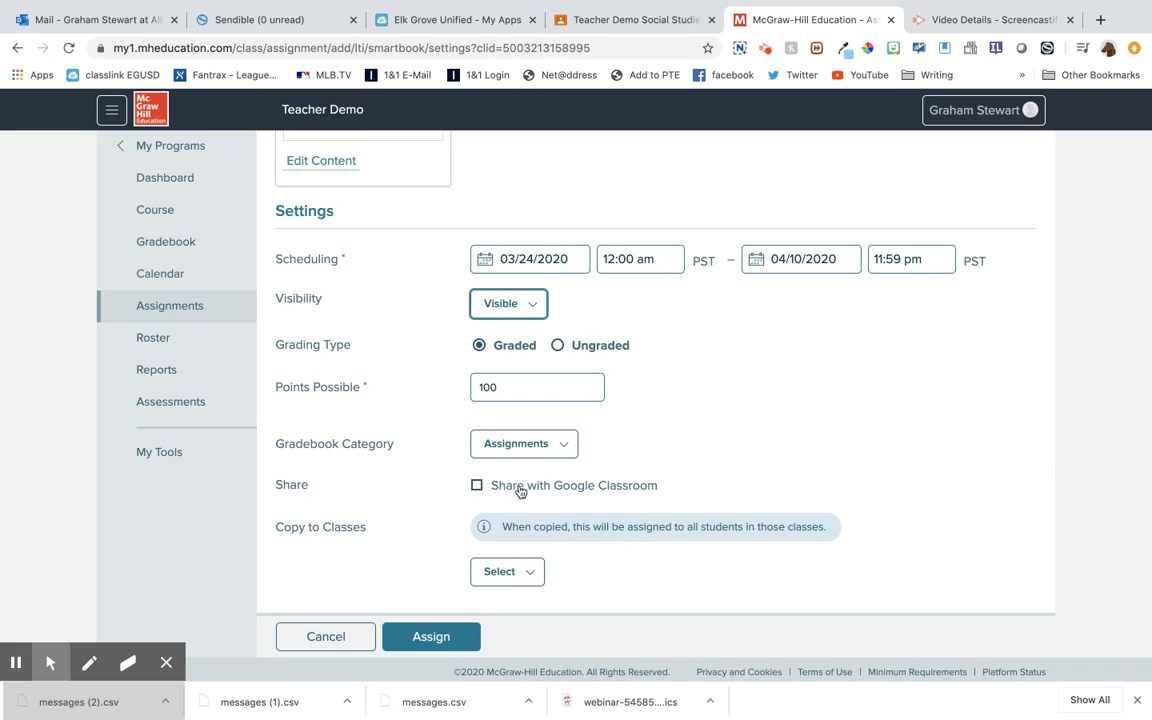
{"action": "left_click", "coordinate": [476, 485]}
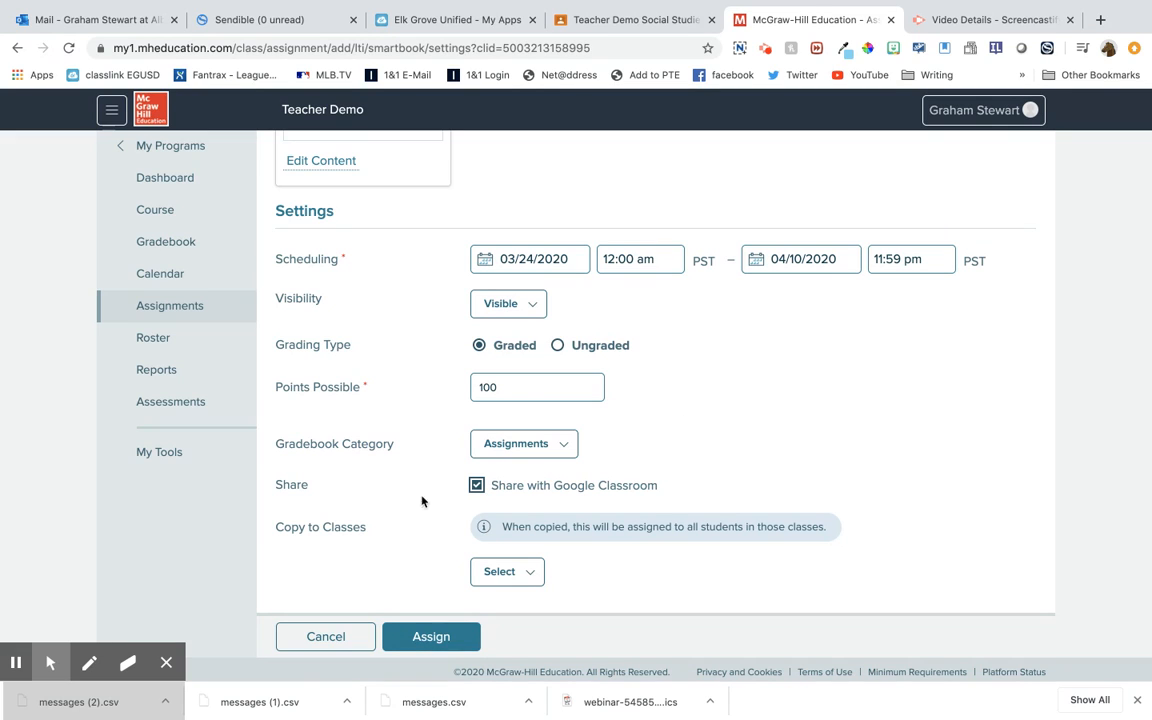
Turn off sharing with Google Classroom and select all classes, Period 7 and planning, to receive a copy of the assignment
{"action": "left_click", "coordinate": [505, 490]}
{"action": "left_click", "coordinate": [534, 573]}
{"action": "scroll", "coordinate": [535, 577], "scroll_direction": "down", "scroll_amount": 1}
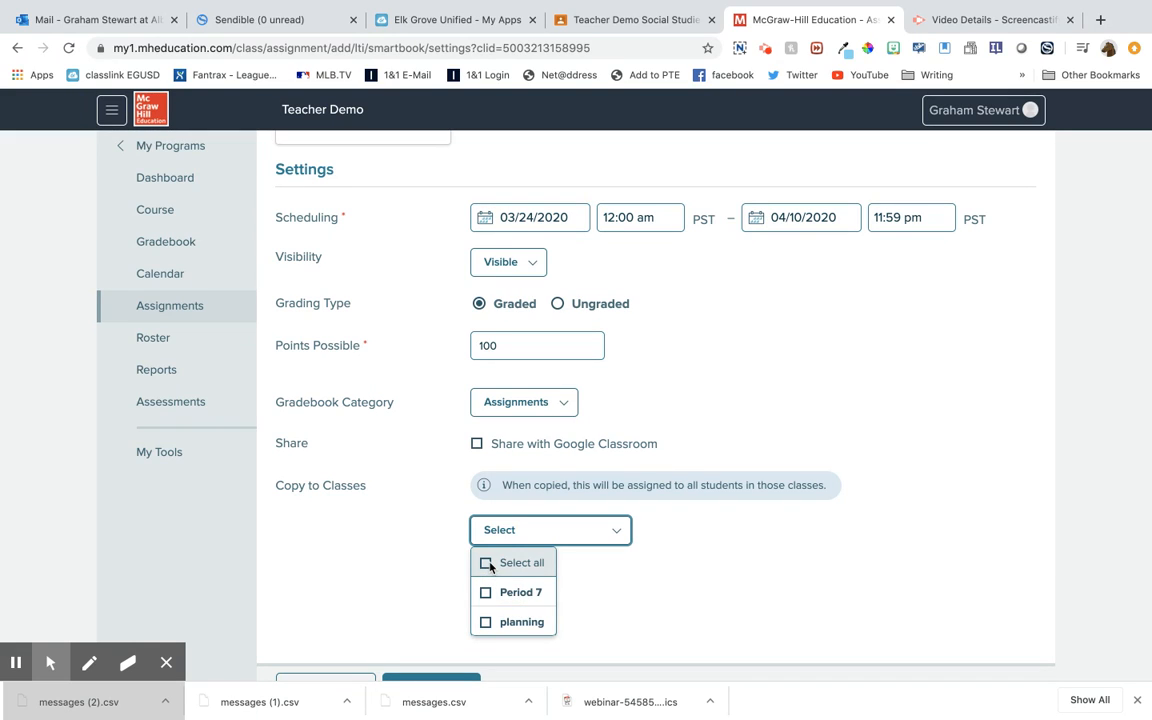
{"action": "left_click", "coordinate": [488, 565]}
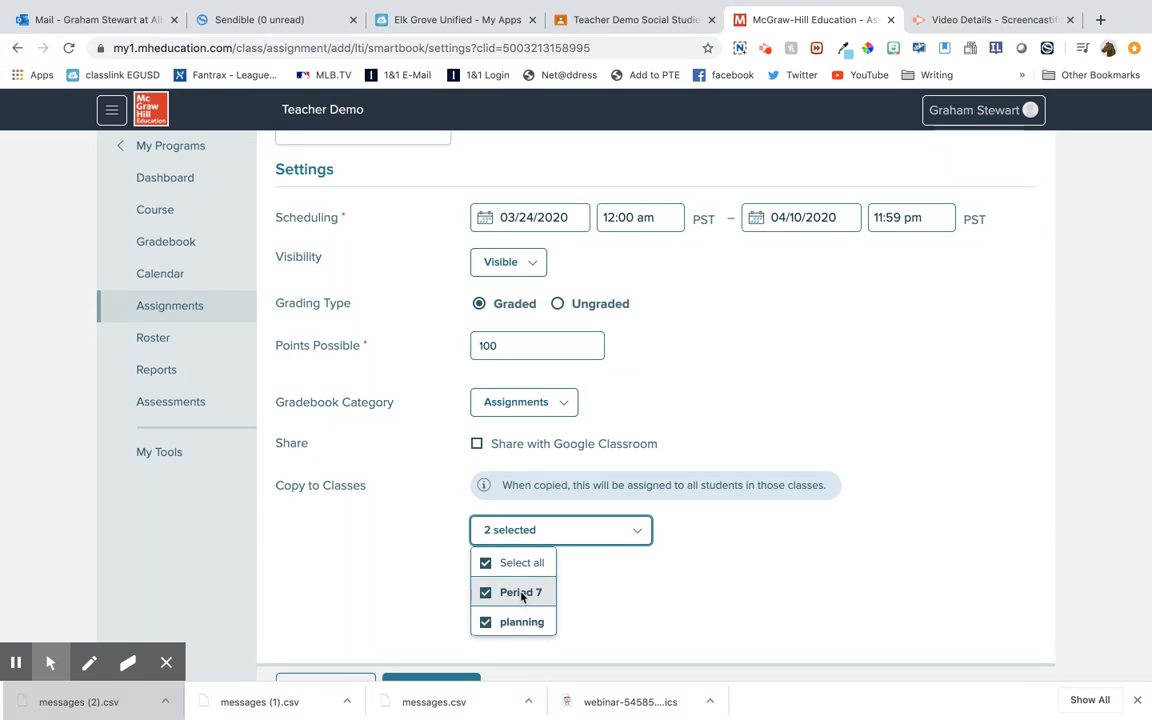
{"action": "left_click", "coordinate": [686, 612]}
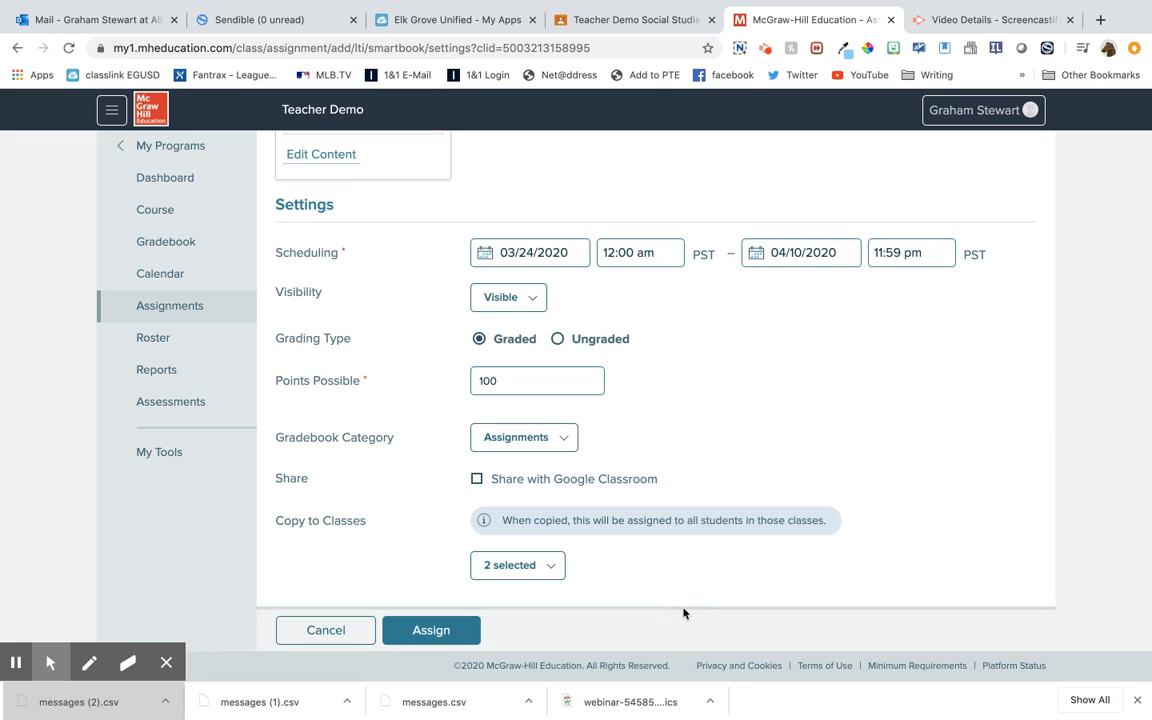
Enable sharing with Google Classroom again and assign the SmartBook assignment
{"action": "left_click", "coordinate": [477, 480]}
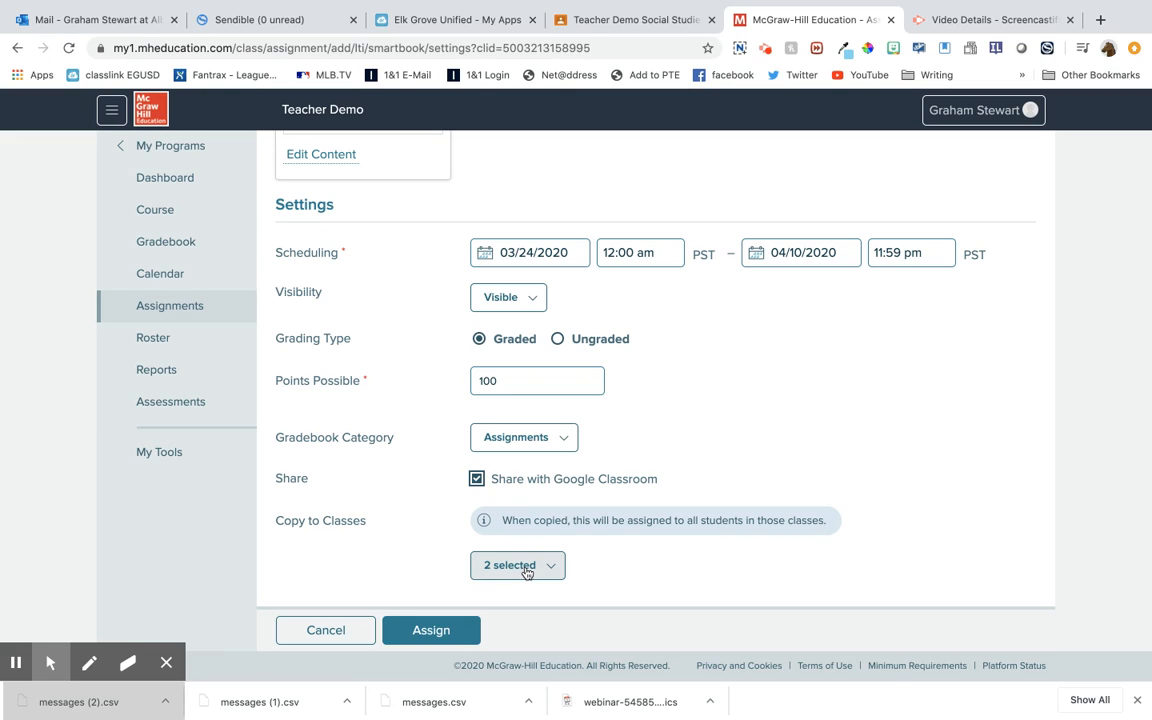
{"action": "left_click", "coordinate": [438, 633]}
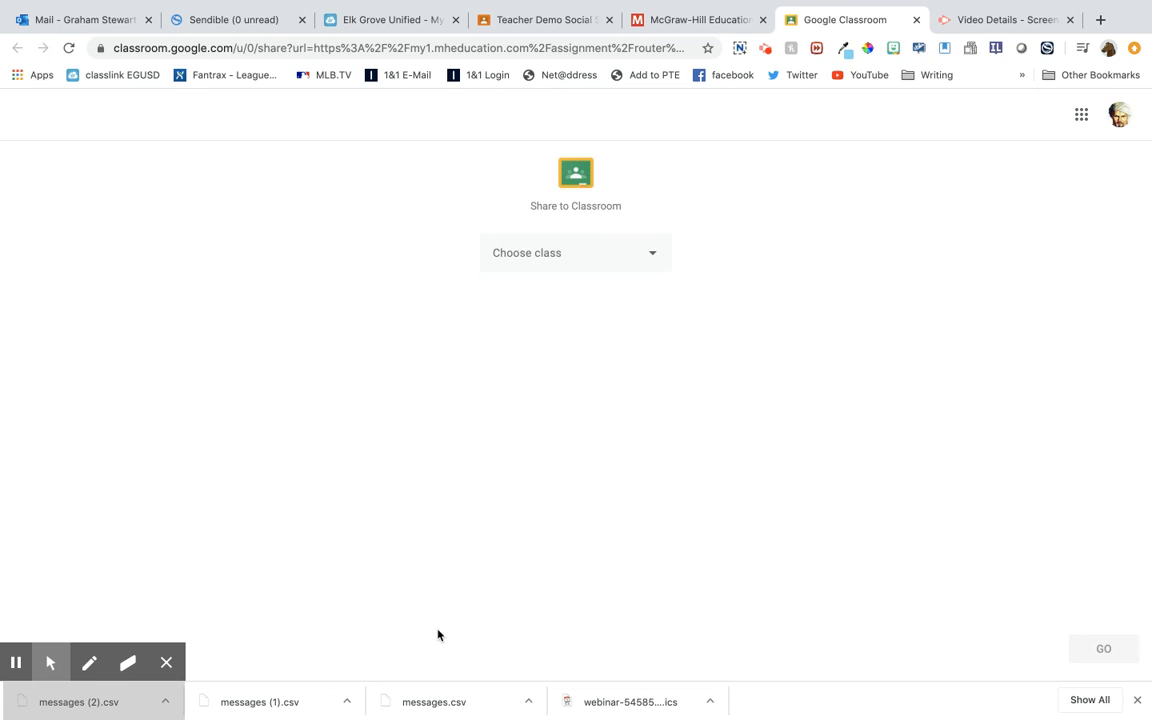
Share the link to the Teacher Demo Social Studies class using the Create assignment action
{"action": "left_click", "coordinate": [654, 255]}
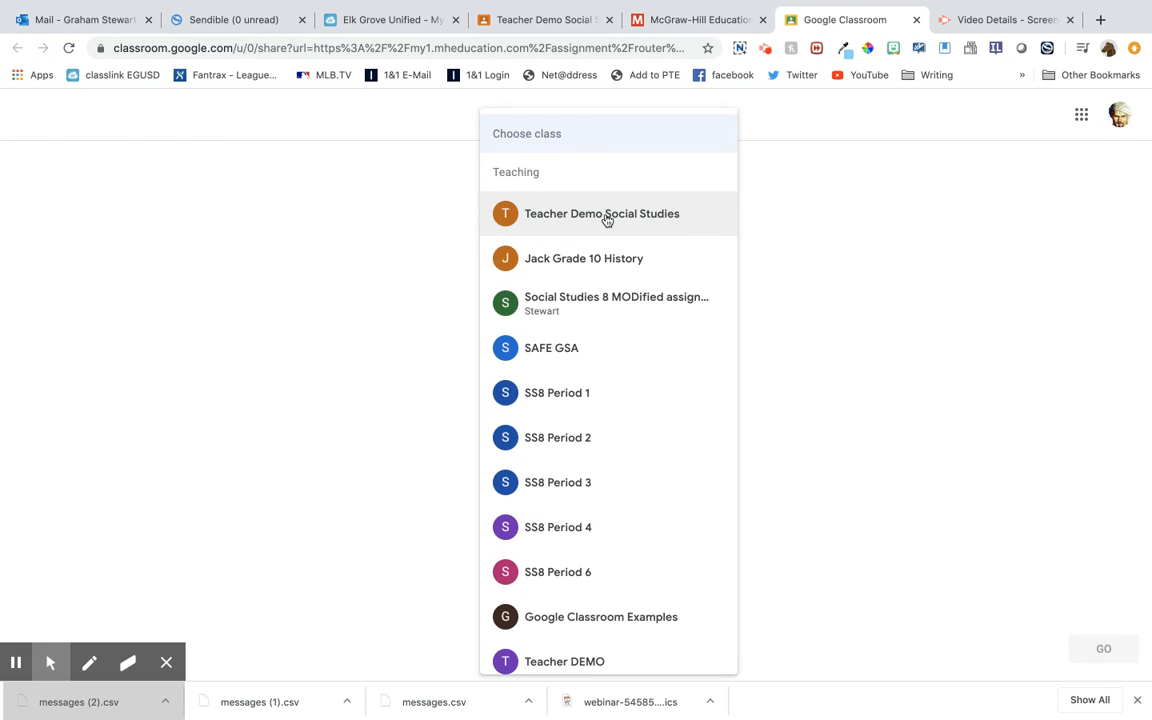
{"action": "left_click", "coordinate": [606, 215]}
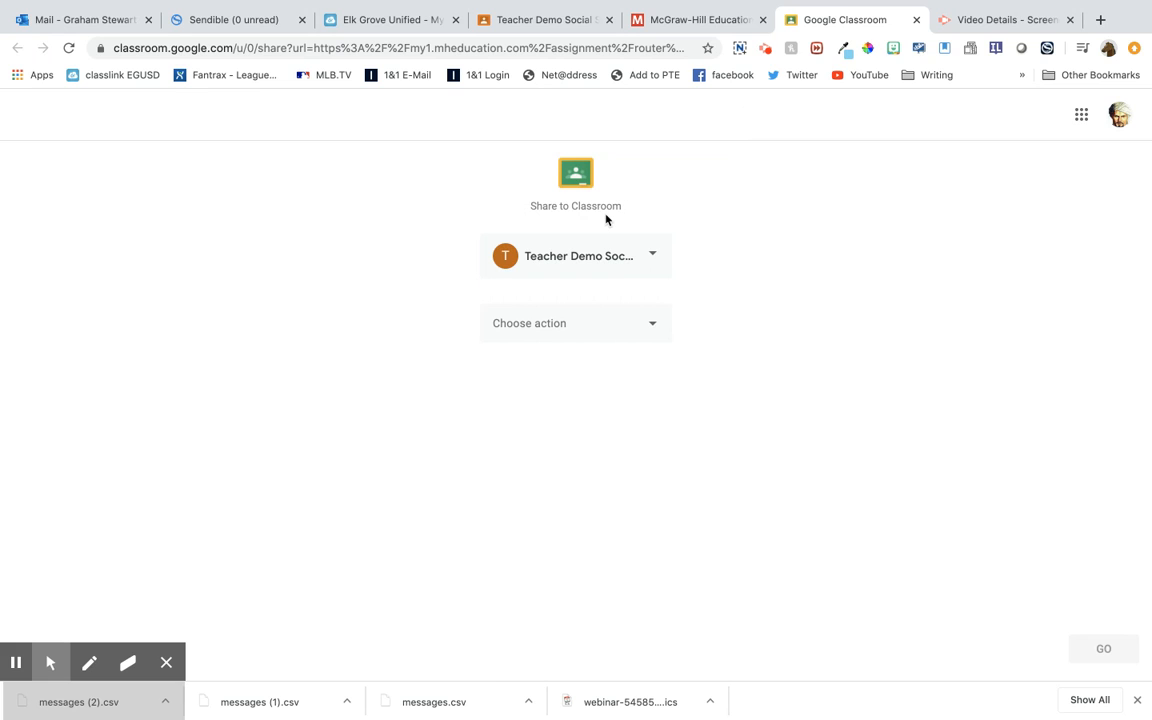
{"action": "left_click", "coordinate": [641, 325]}
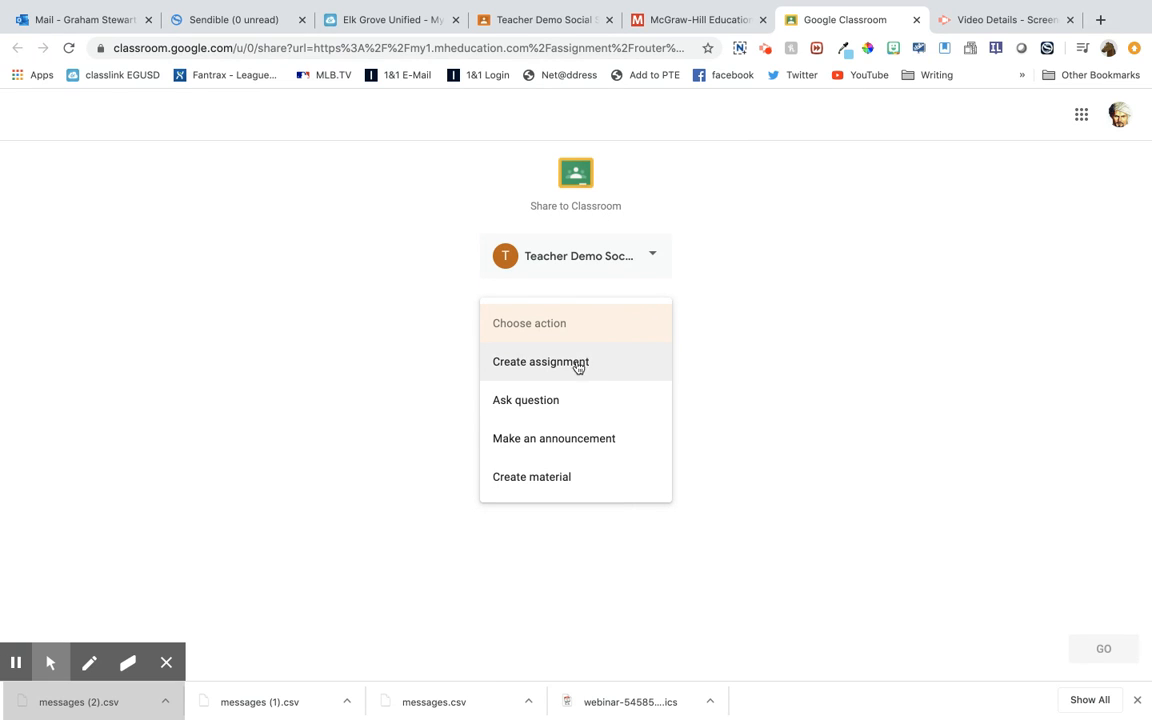
{"action": "left_click", "coordinate": [566, 370]}
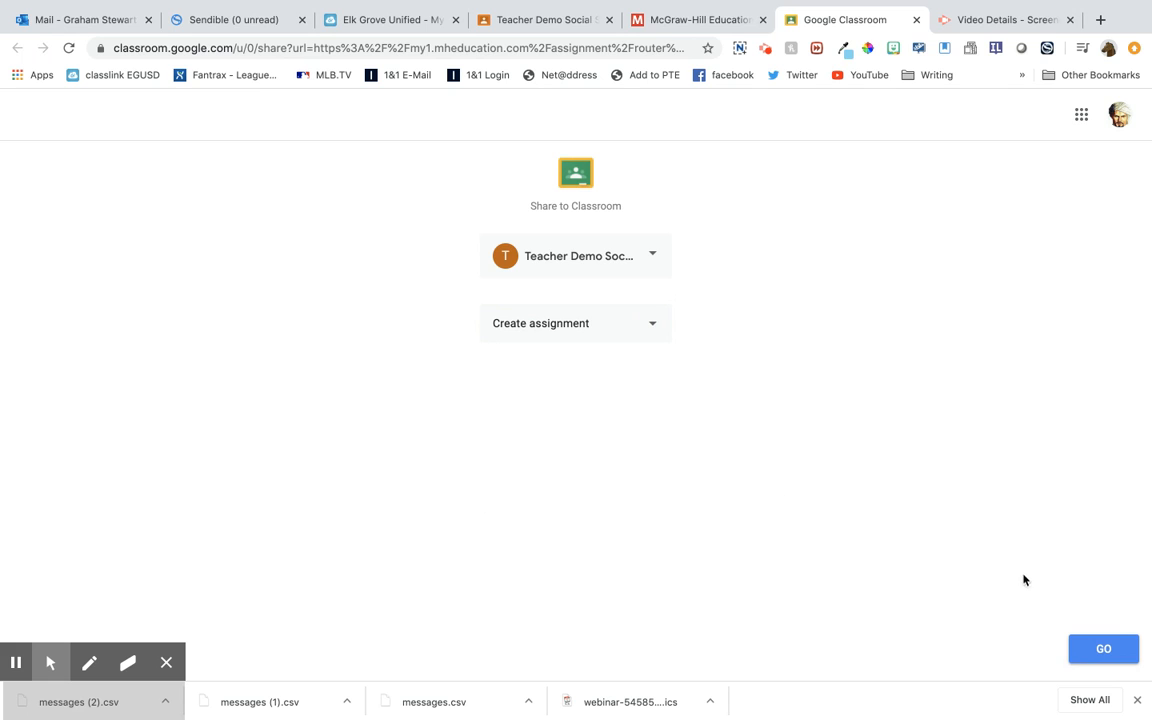
{"action": "left_click", "coordinate": [1102, 647]}
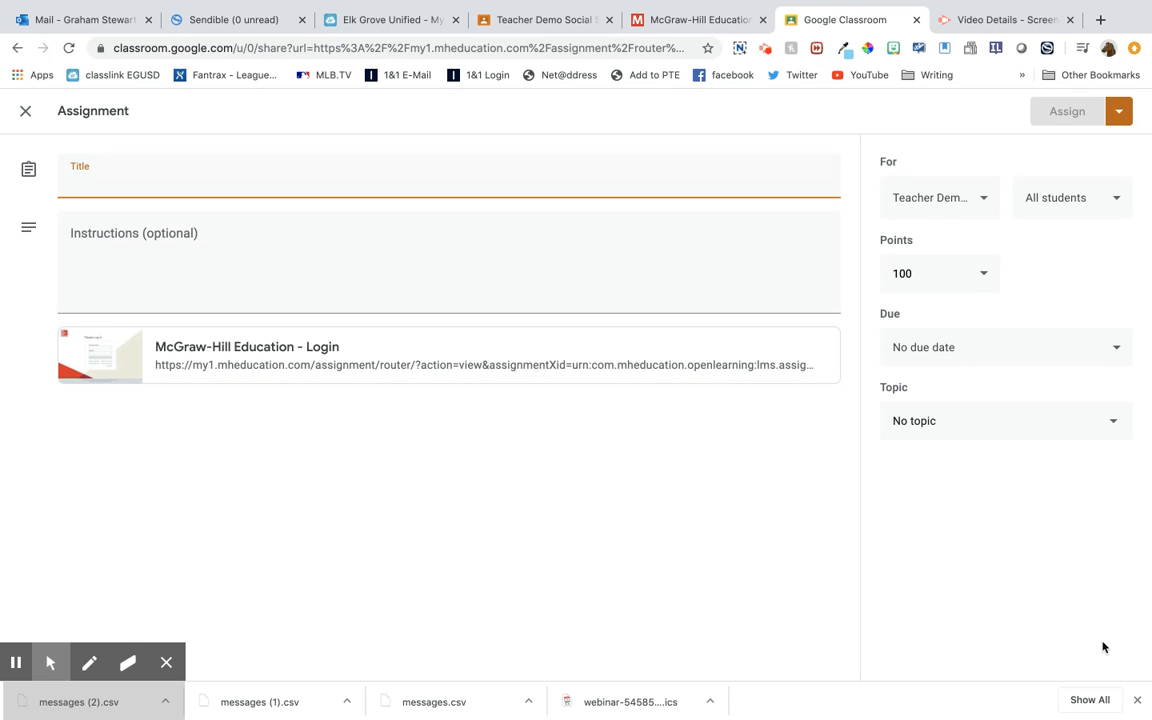
Title the Google Classroom assignment Chapter reading Reconstruction
{"action": "type", "text": "Chapter"}
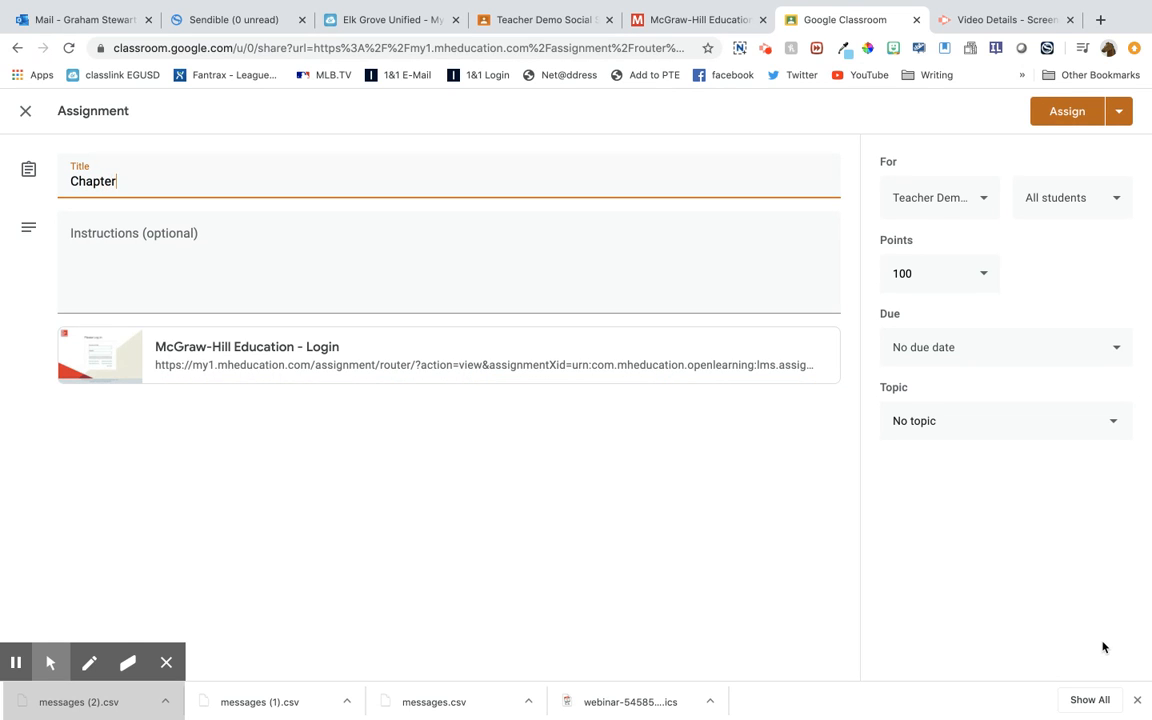
{"action": "type", "text": " reading Reconstruction"}
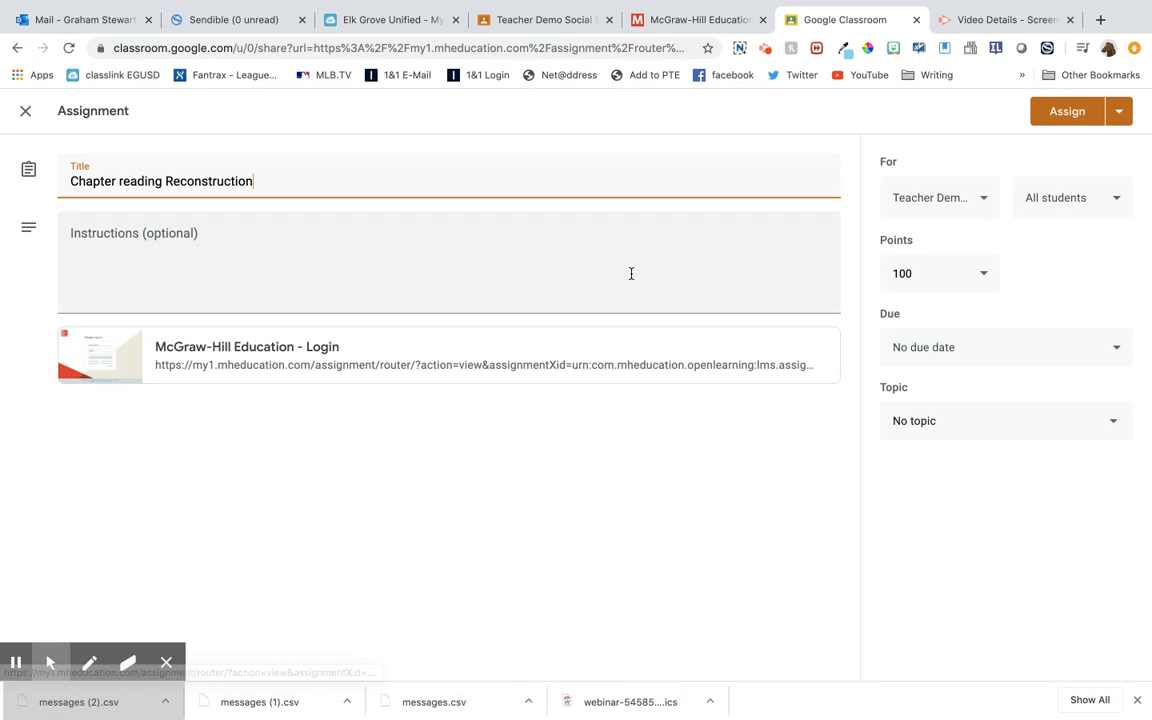
Review the class, student, points and topic options of the Google Classroom assignment
{"action": "left_click", "coordinate": [933, 202]}
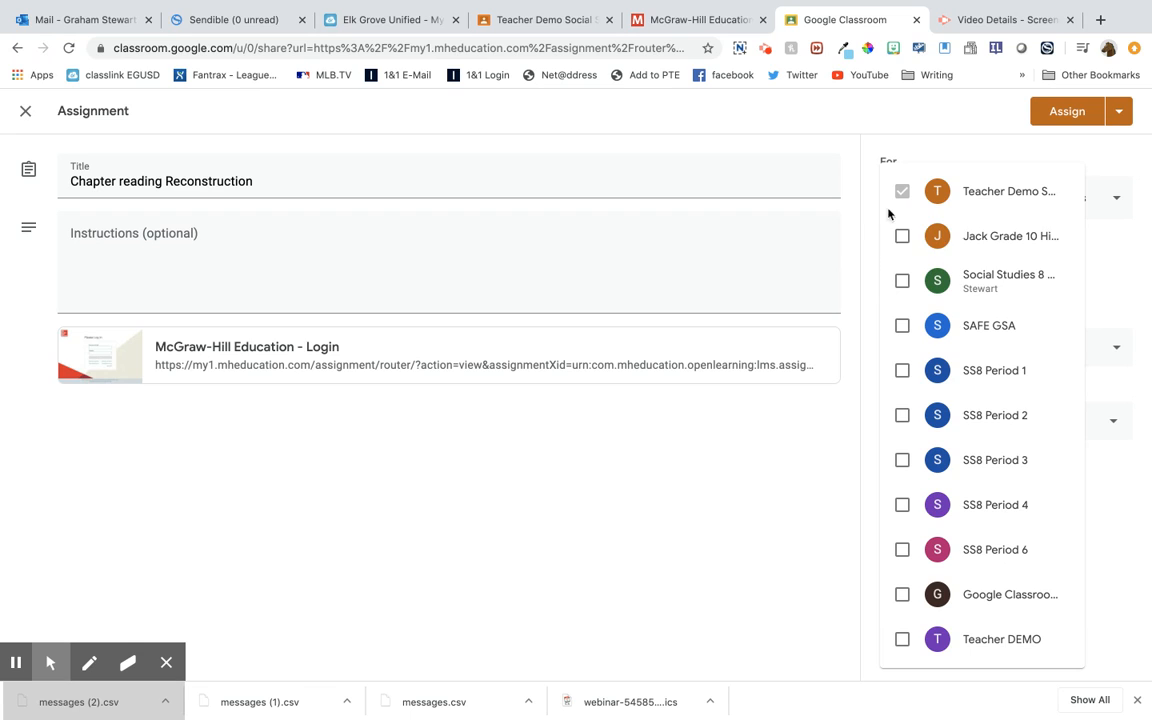
{"action": "left_click", "coordinate": [856, 193]}
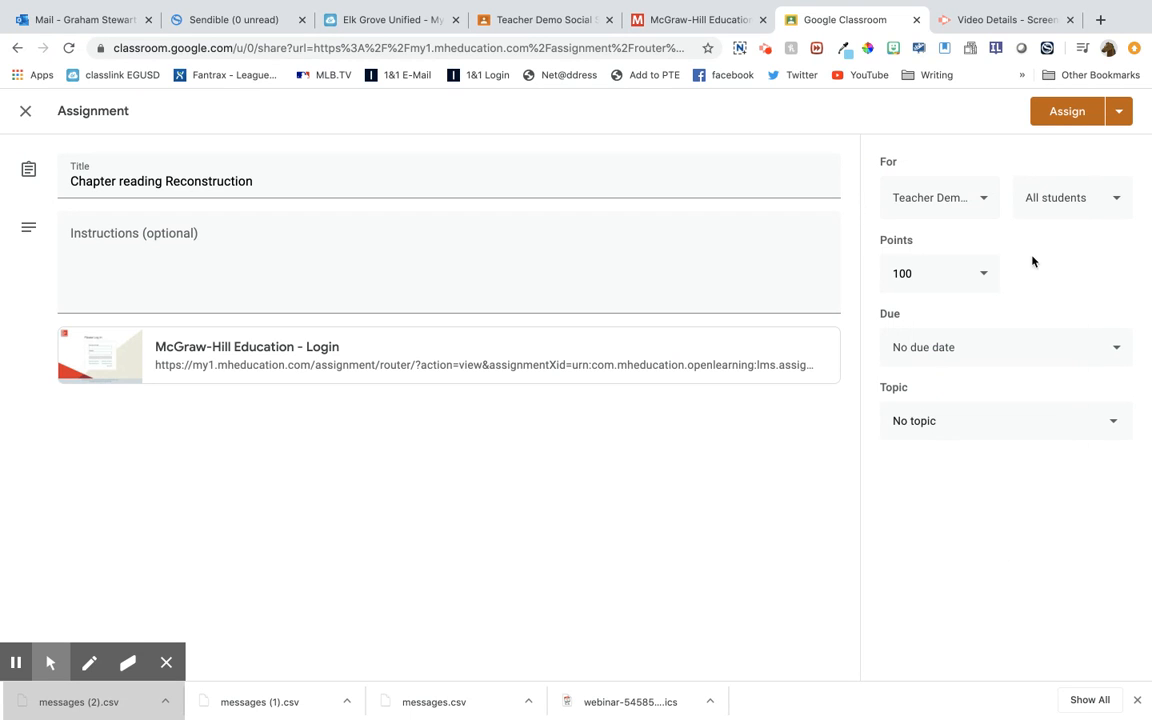
{"action": "left_click", "coordinate": [1076, 201]}
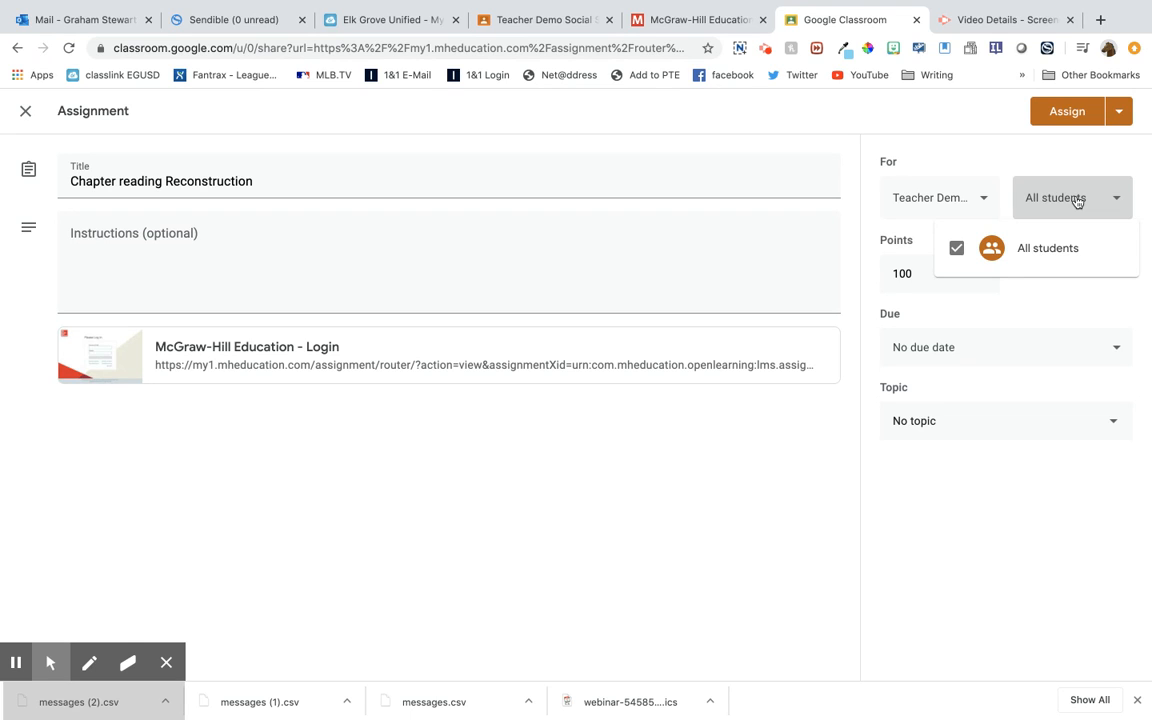
{"action": "left_click", "coordinate": [904, 274]}
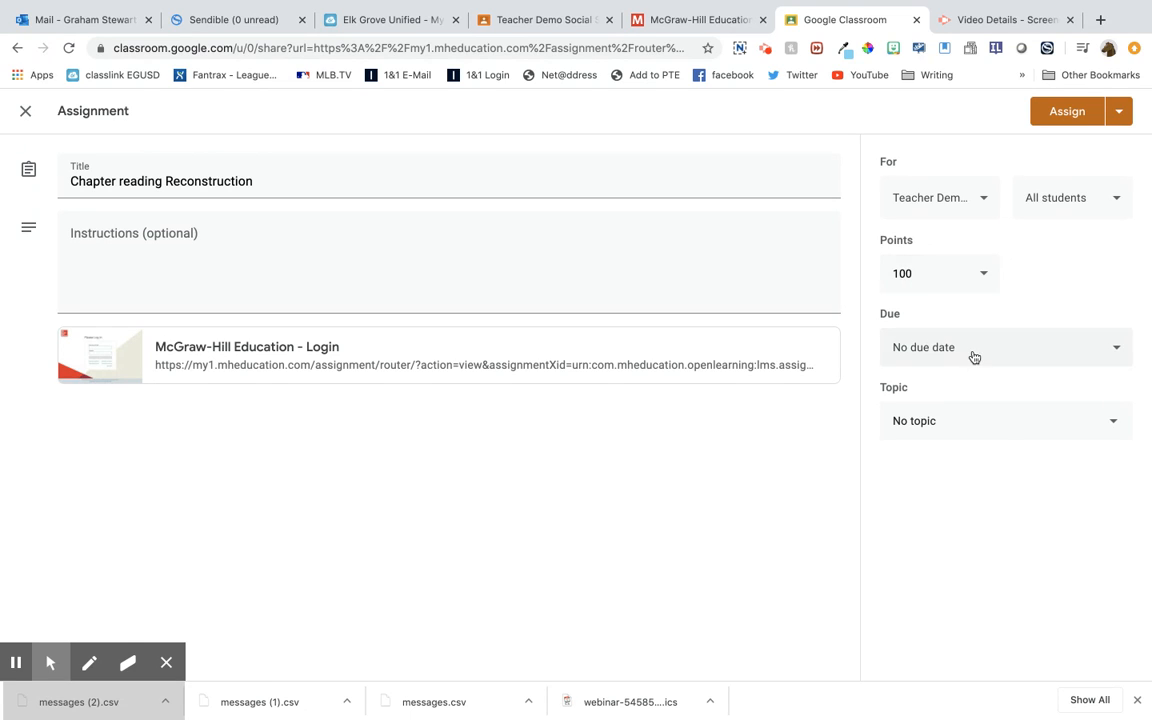
{"action": "left_click", "coordinate": [1023, 420]}
{"action": "left_click", "coordinate": [810, 499]}
Post the assignment to the class and expand Chapter reading Reconstruction in the class's classwork
{"action": "left_click", "coordinate": [1066, 113]}
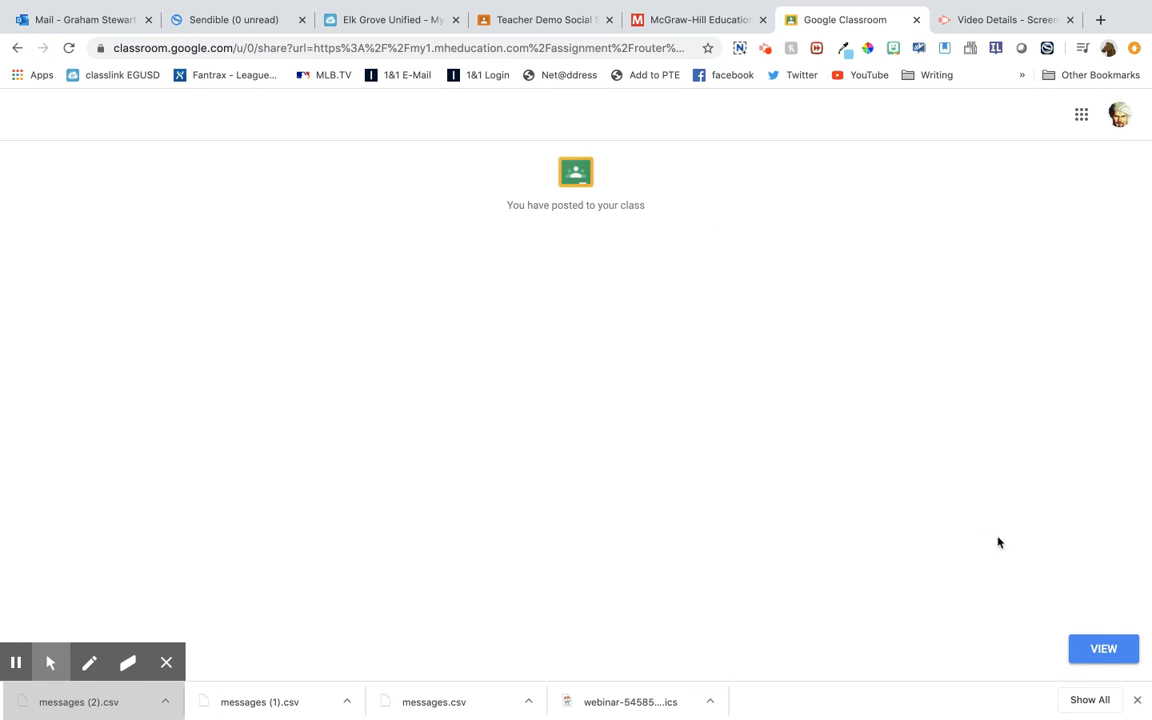
{"action": "left_click", "coordinate": [1101, 650]}
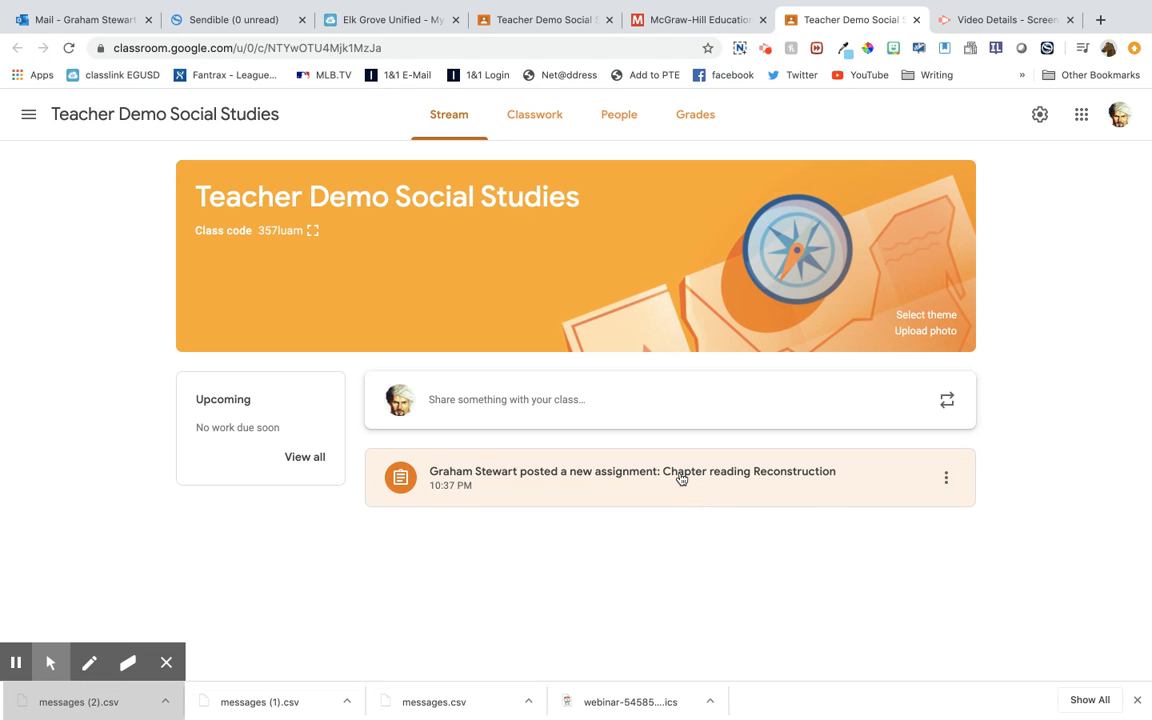
{"action": "left_click", "coordinate": [531, 137]}
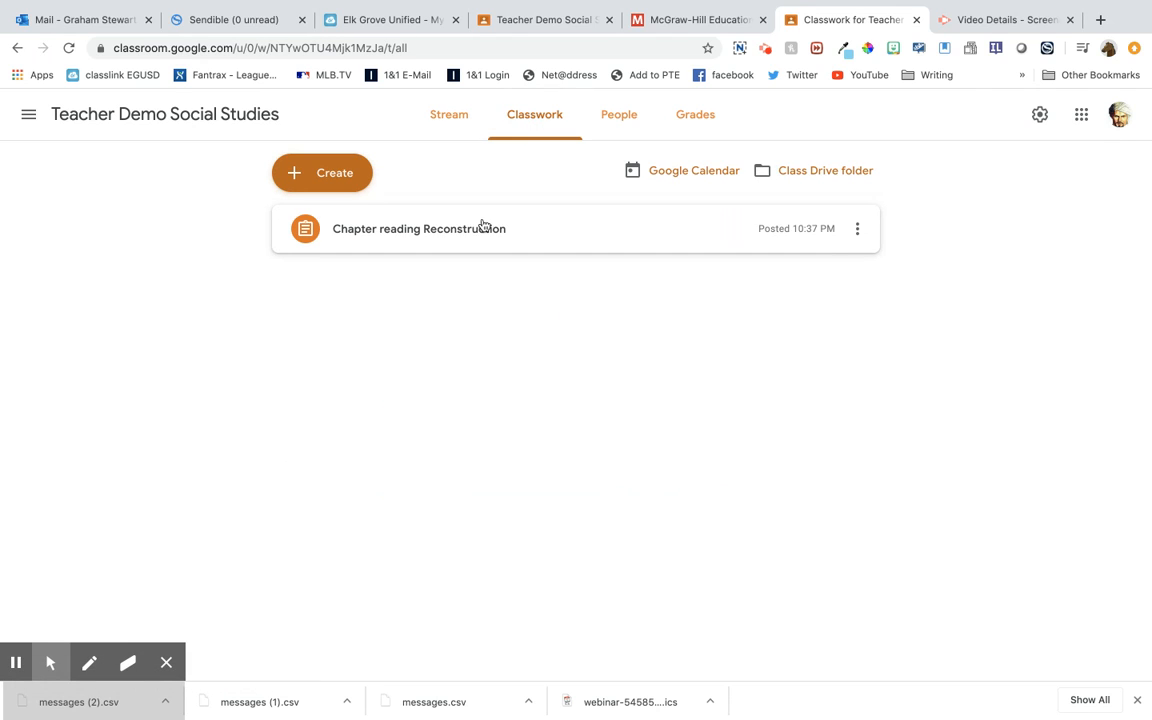
{"action": "left_click", "coordinate": [470, 226]}
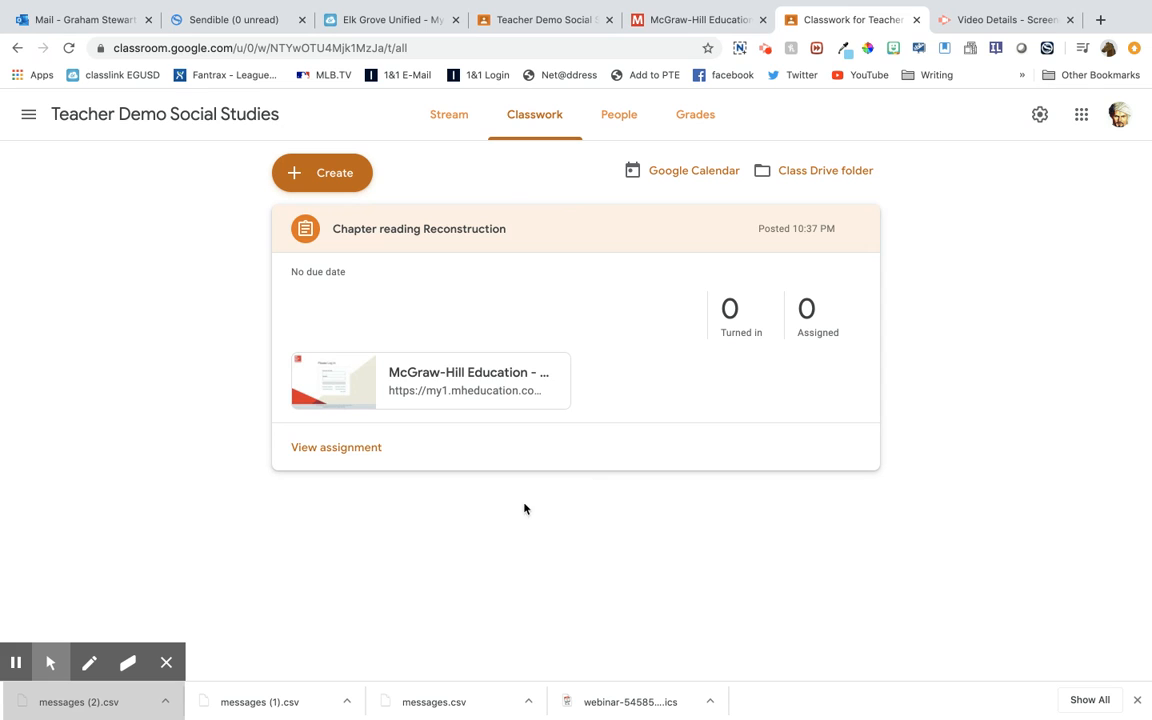
Open the attached McGraw-Hill Education link and review the overview of the Smartbook Reconstruction assignment
{"action": "left_click", "coordinate": [485, 383]}
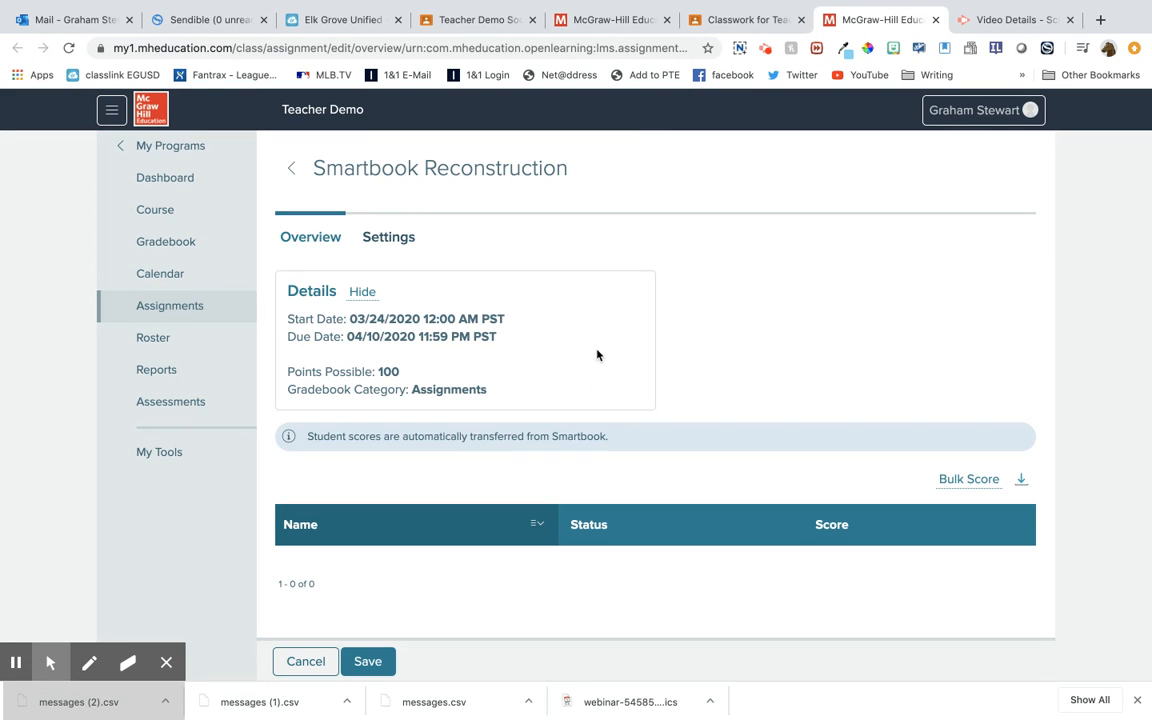
{"action": "scroll", "coordinate": [704, 386], "scroll_direction": "down", "scroll_amount": 2}
{"action": "scroll", "coordinate": [704, 386], "scroll_direction": "up", "scroll_amount": 1}
{"action": "scroll", "coordinate": [704, 386], "scroll_direction": "down", "scroll_amount": 1}
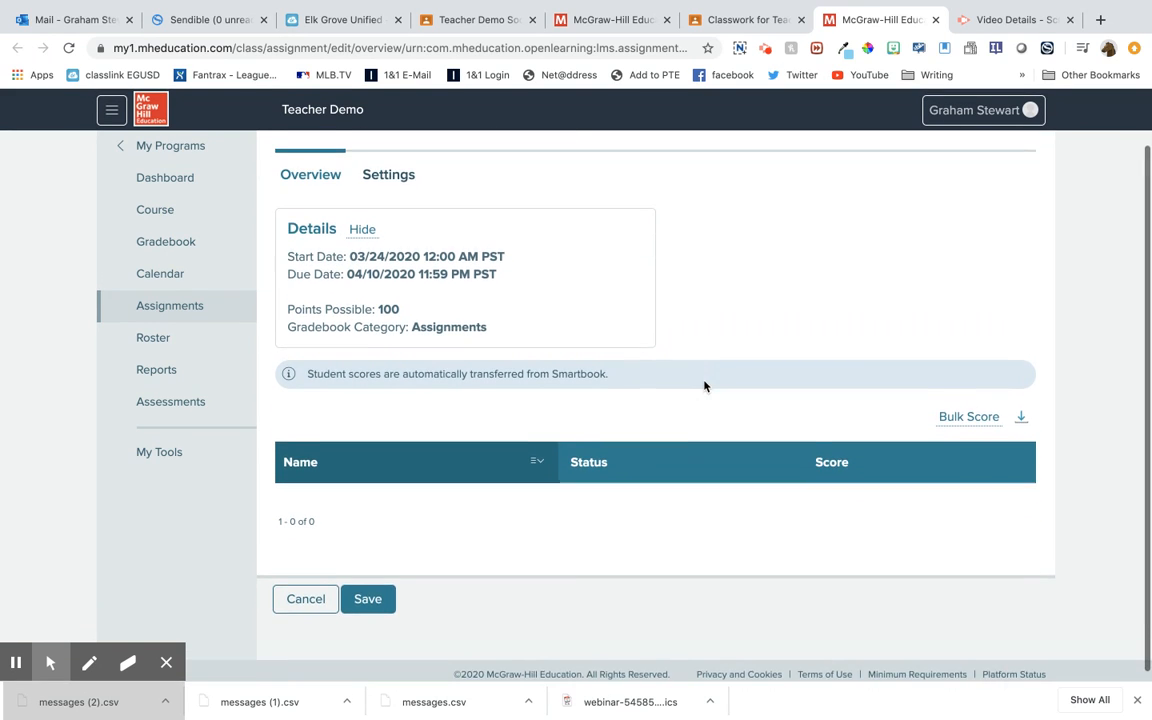
{"action": "scroll", "coordinate": [704, 386], "scroll_direction": "up", "scroll_amount": 1}
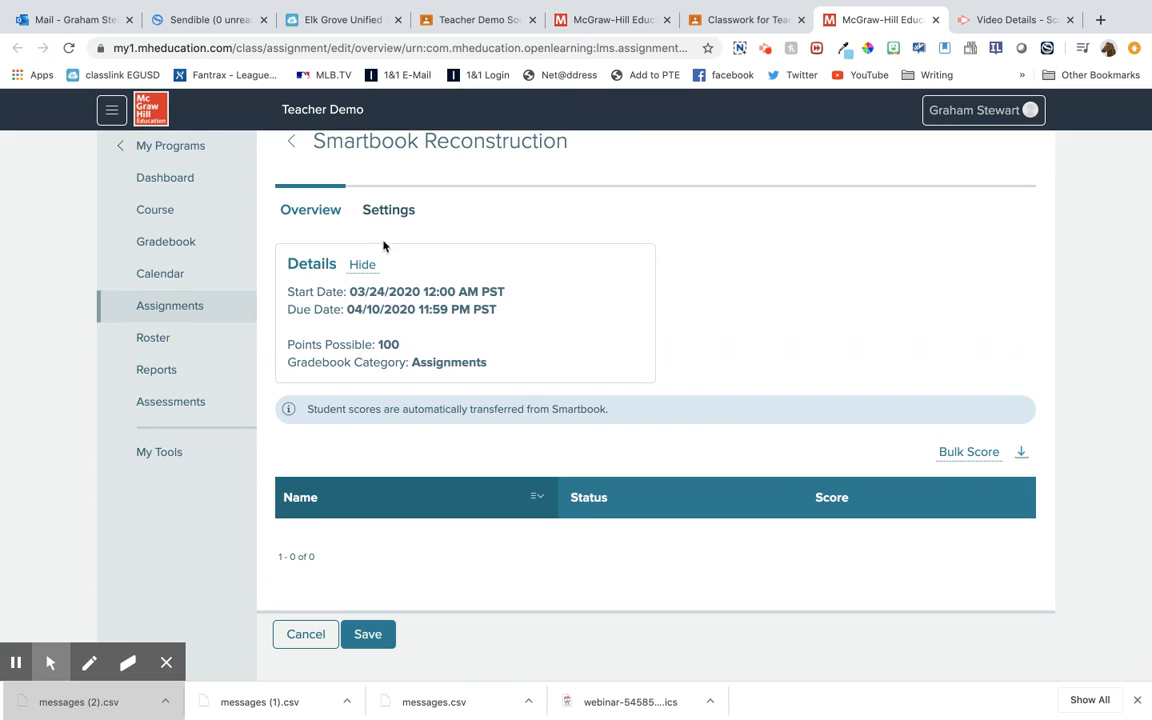
Open the SmartBook content from the assignment's settings and hide the chapter's page thumbnails
{"action": "left_click", "coordinate": [388, 209]}
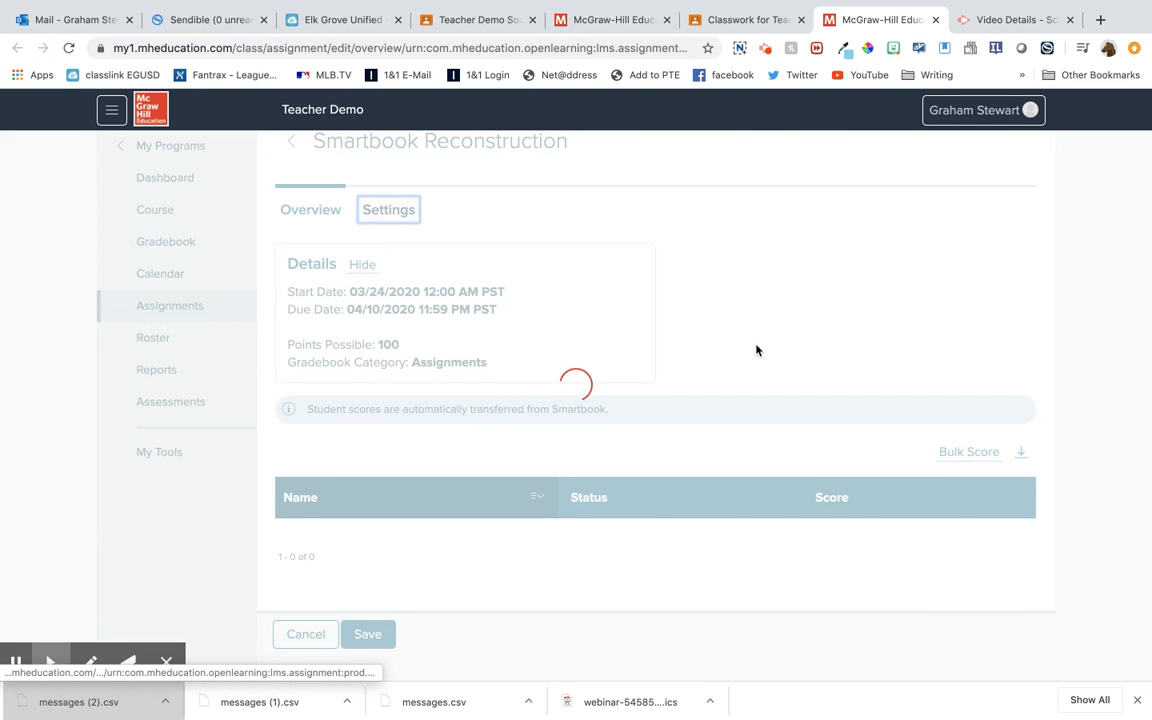
{"action": "left_click", "coordinate": [376, 389]}
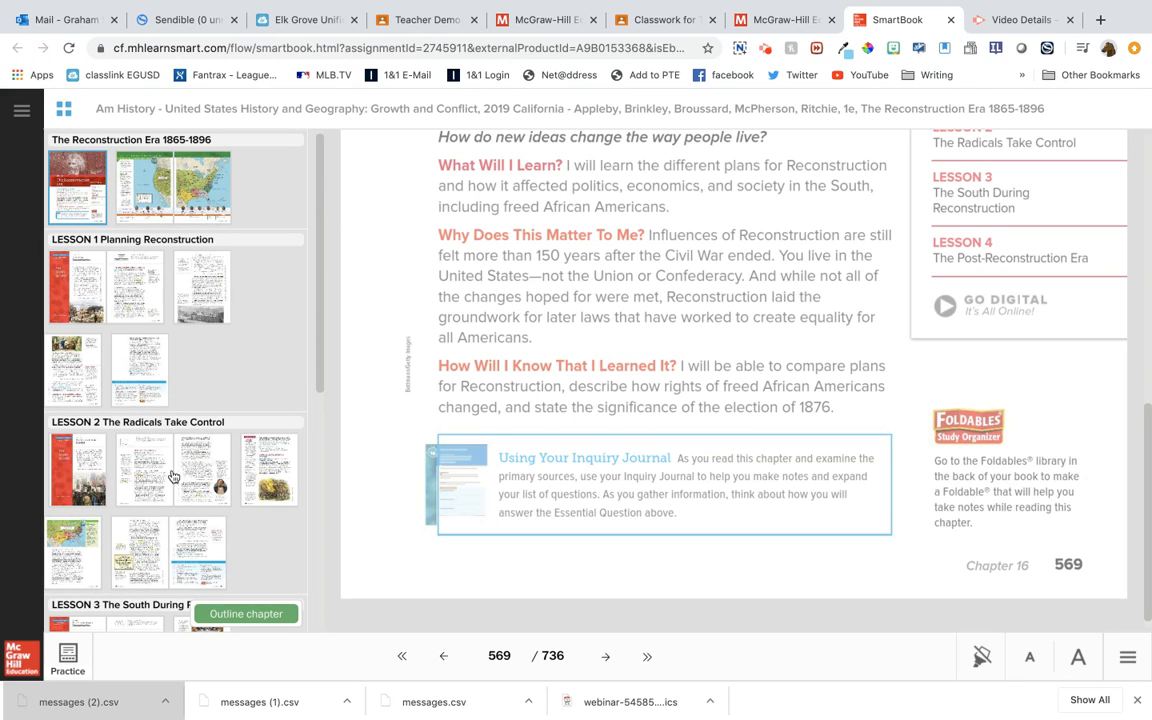
{"action": "left_click", "coordinate": [64, 113]}
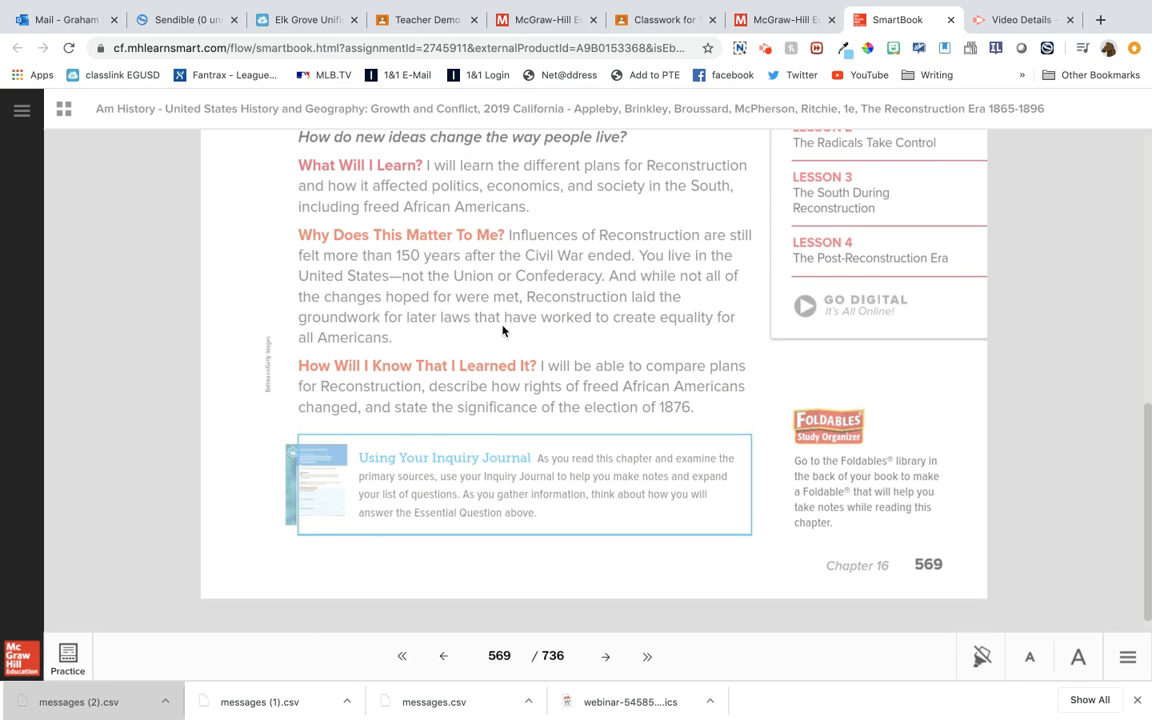
Look over the chapter opener on page 569 and turn off the reading highlights
{"action": "scroll", "coordinate": [377, 338], "scroll_direction": "up", "scroll_amount": 5}
{"action": "scroll", "coordinate": [377, 338], "scroll_direction": "down", "scroll_amount": 5}
{"action": "scroll", "coordinate": [378, 337], "scroll_direction": "up", "scroll_amount": 5}
{"action": "scroll", "coordinate": [378, 337], "scroll_direction": "down", "scroll_amount": 5}
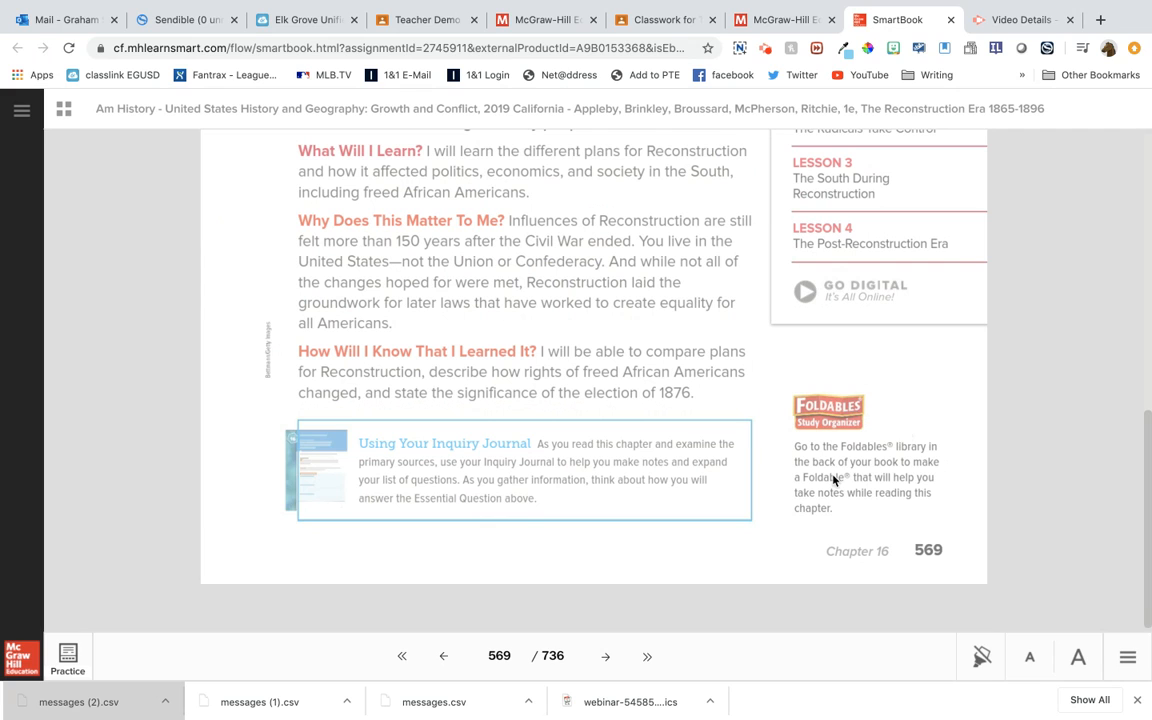
{"action": "left_click", "coordinate": [981, 660]}
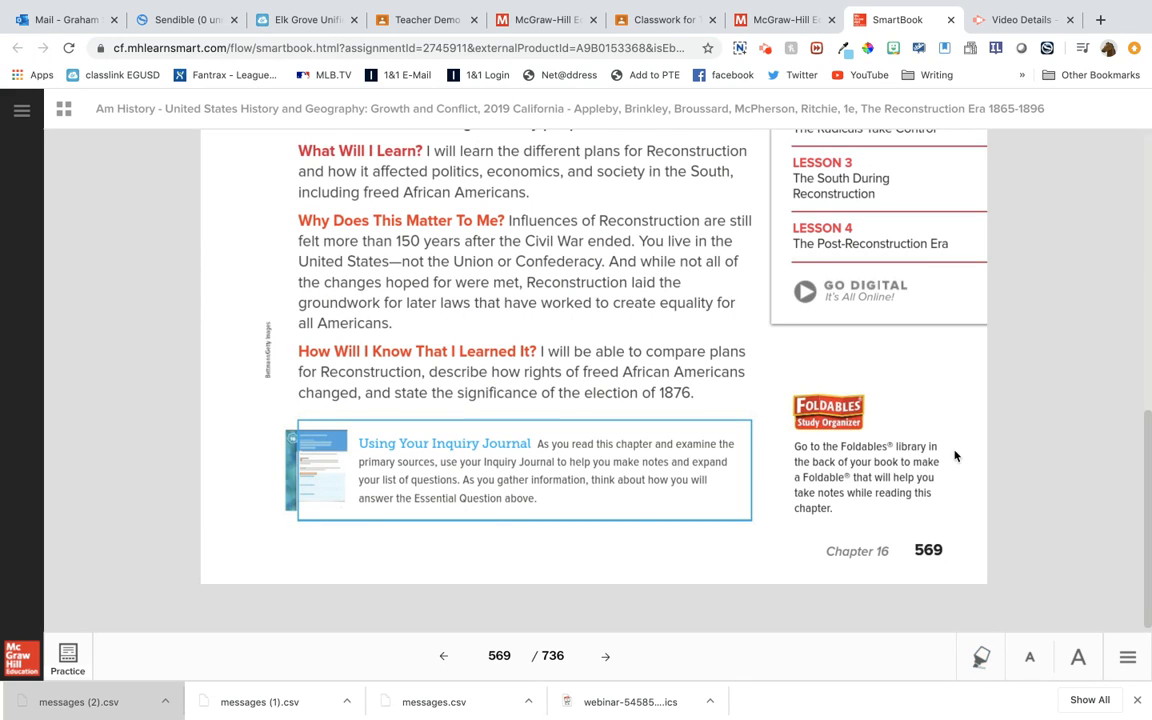
Read through the unhighlighted Reconstruction Era chapter opener and page forward to the map on page 571
{"action": "scroll", "coordinate": [635, 367], "scroll_direction": "up", "scroll_amount": 10}
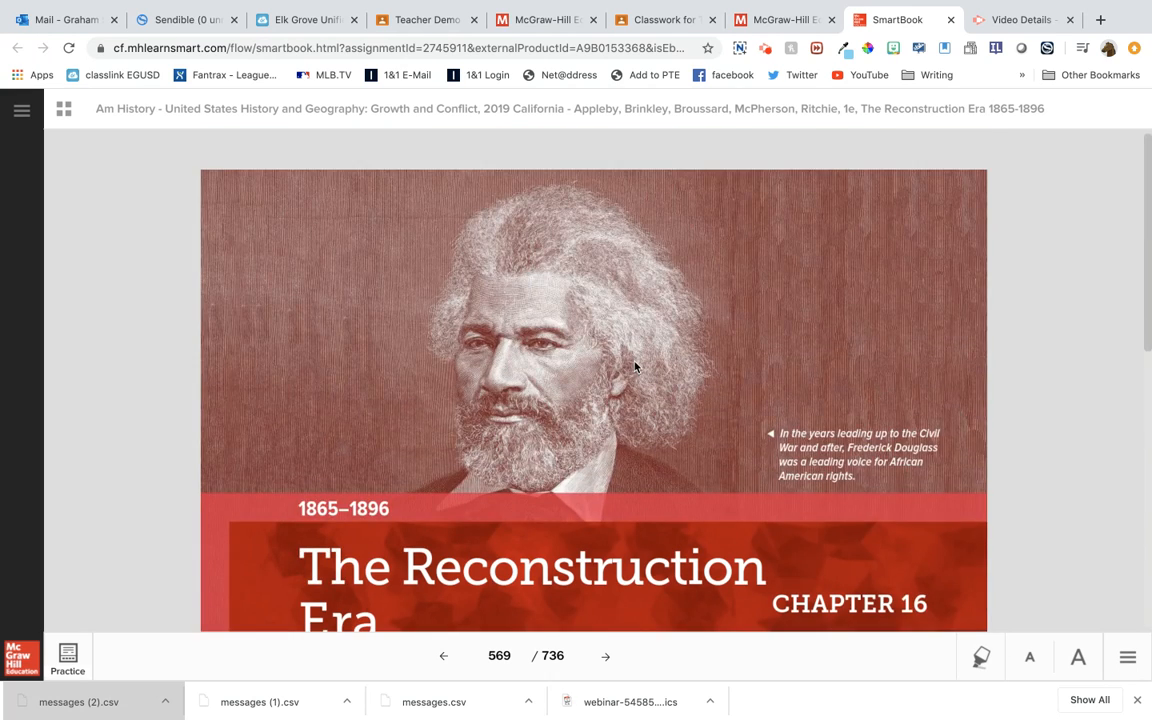
{"action": "scroll", "coordinate": [635, 367], "scroll_direction": "down", "scroll_amount": 5}
{"action": "scroll", "coordinate": [634, 367], "scroll_direction": "up", "scroll_amount": 2}
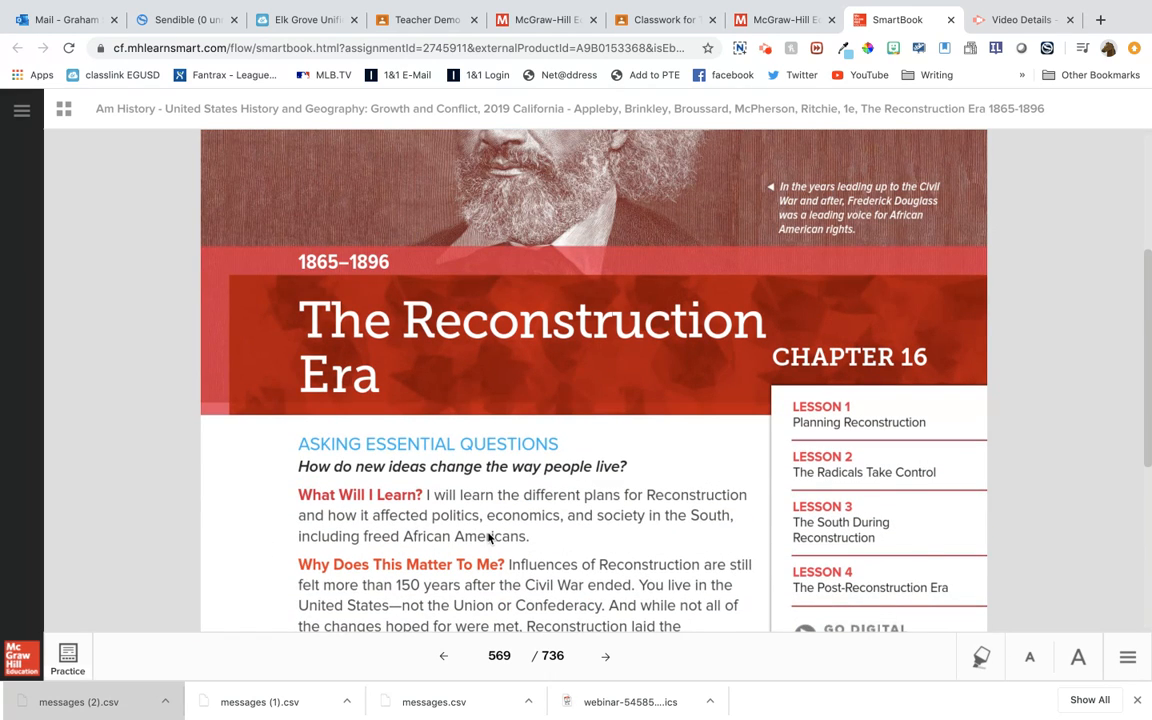
{"action": "scroll", "coordinate": [468, 538], "scroll_direction": "down", "scroll_amount": 3}
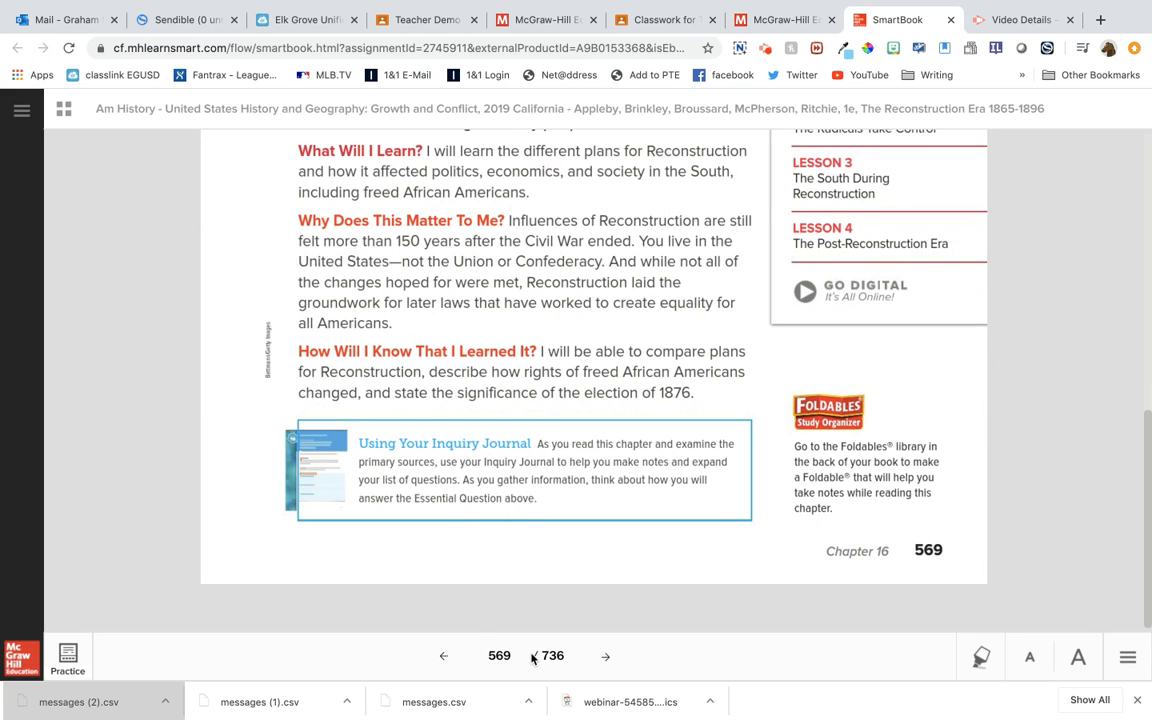
{"action": "left_click", "coordinate": [604, 657]}
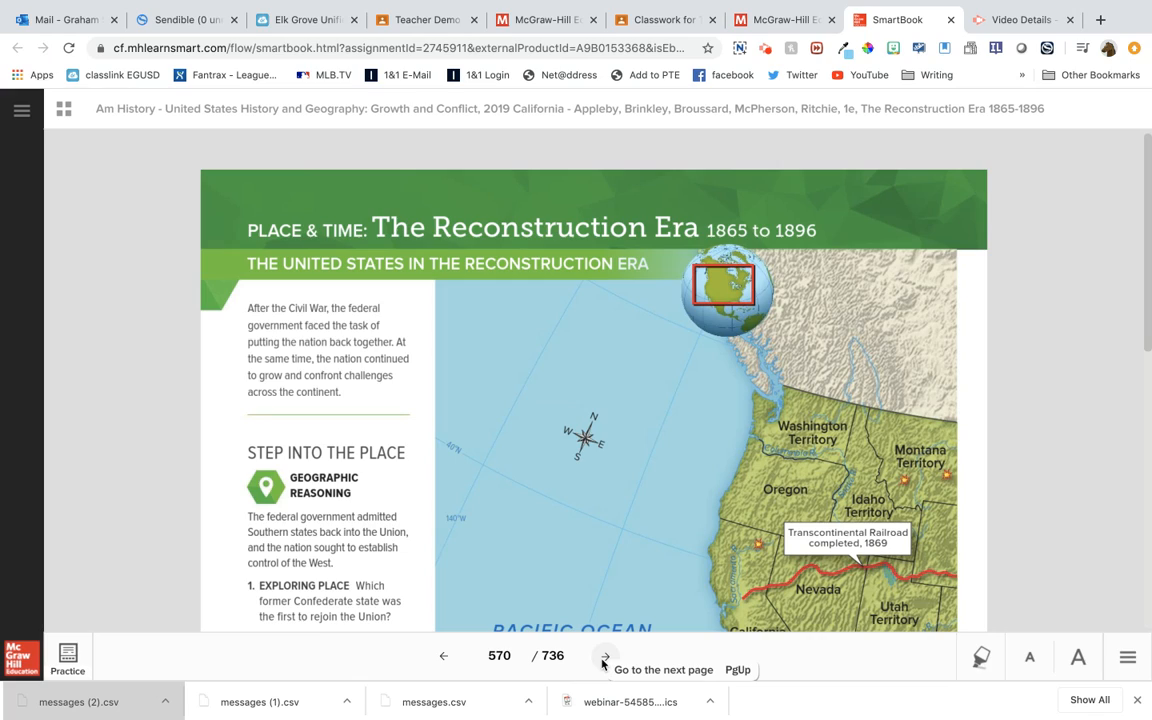
{"action": "left_click", "coordinate": [604, 657]}
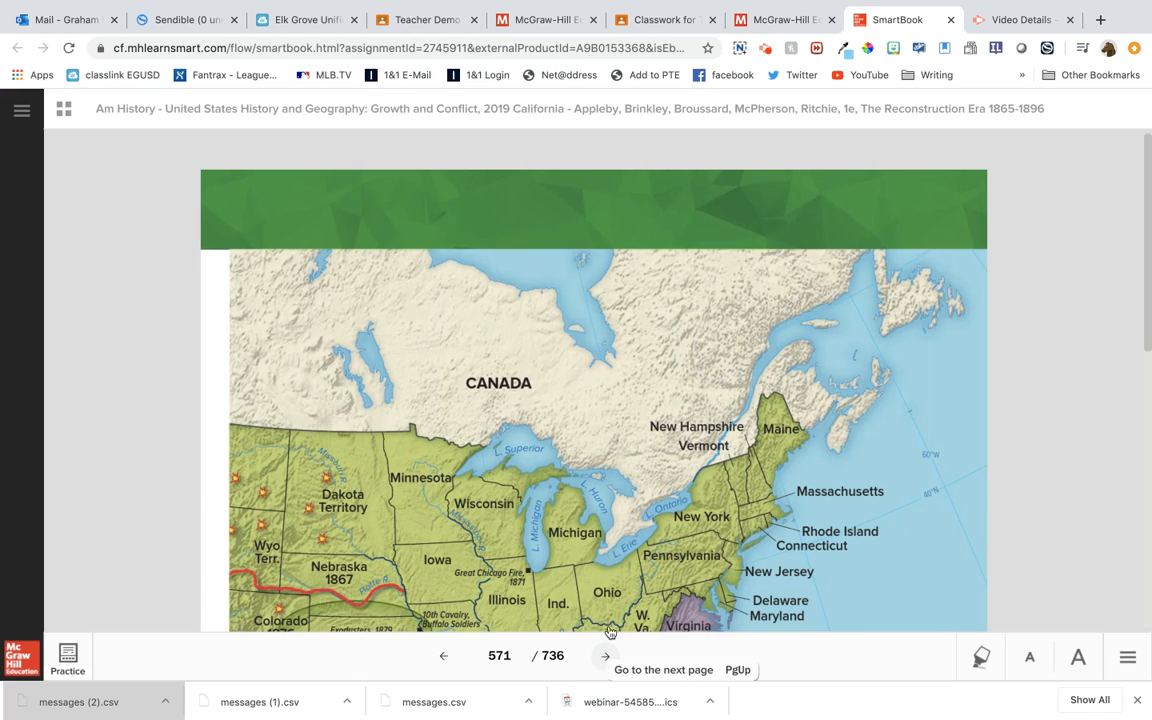
{"action": "scroll", "coordinate": [619, 542], "scroll_direction": "down", "scroll_amount": 5}
{"action": "scroll", "coordinate": [619, 542], "scroll_direction": "up", "scroll_amount": 2}
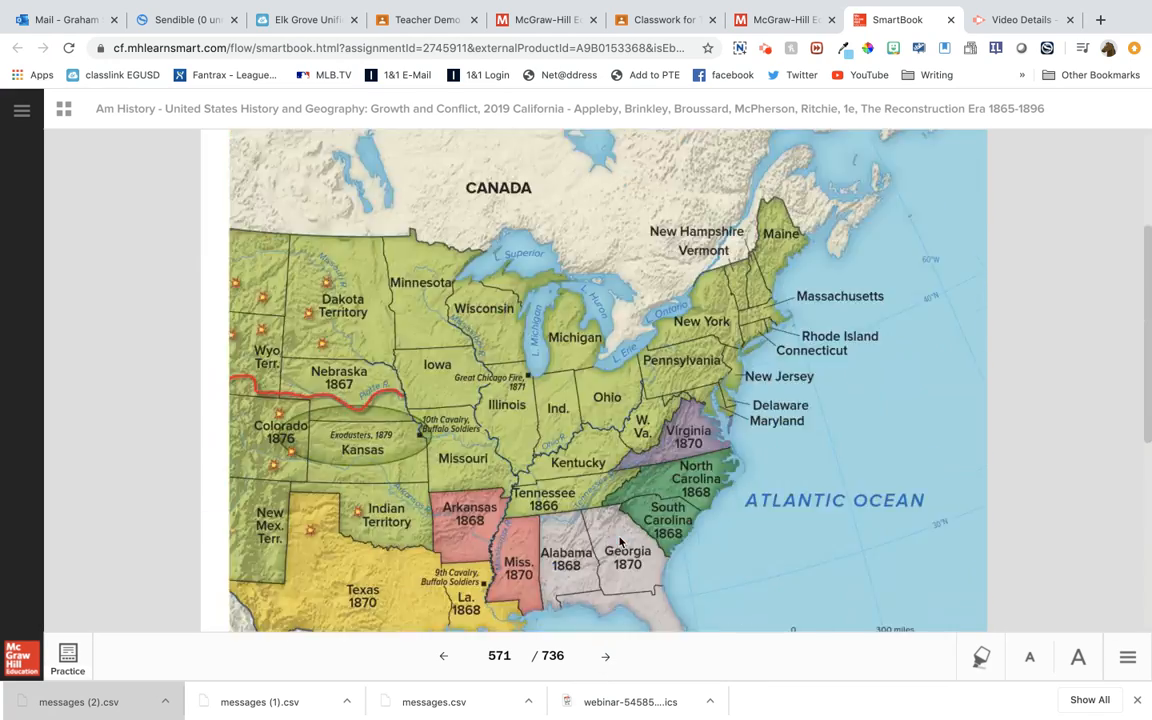
Page forward to page 572 and look over the opening of the Planning Reconstruction lesson
{"action": "left_click", "coordinate": [605, 657]}
{"action": "scroll", "coordinate": [625, 571], "scroll_direction": "down", "scroll_amount": 6}
{"action": "scroll", "coordinate": [627, 570], "scroll_direction": "up", "scroll_amount": 2}
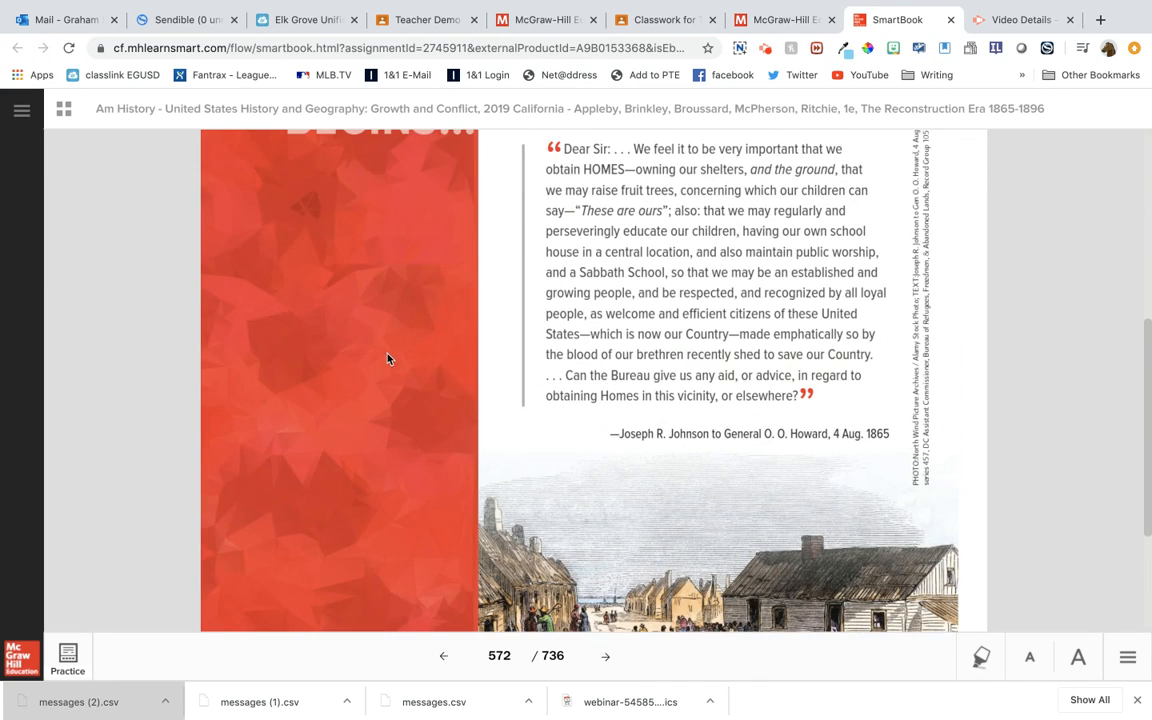
Switch from reading to the practice questions, show the tutor's introduction as text and dismiss it
{"action": "left_click", "coordinate": [67, 652]}
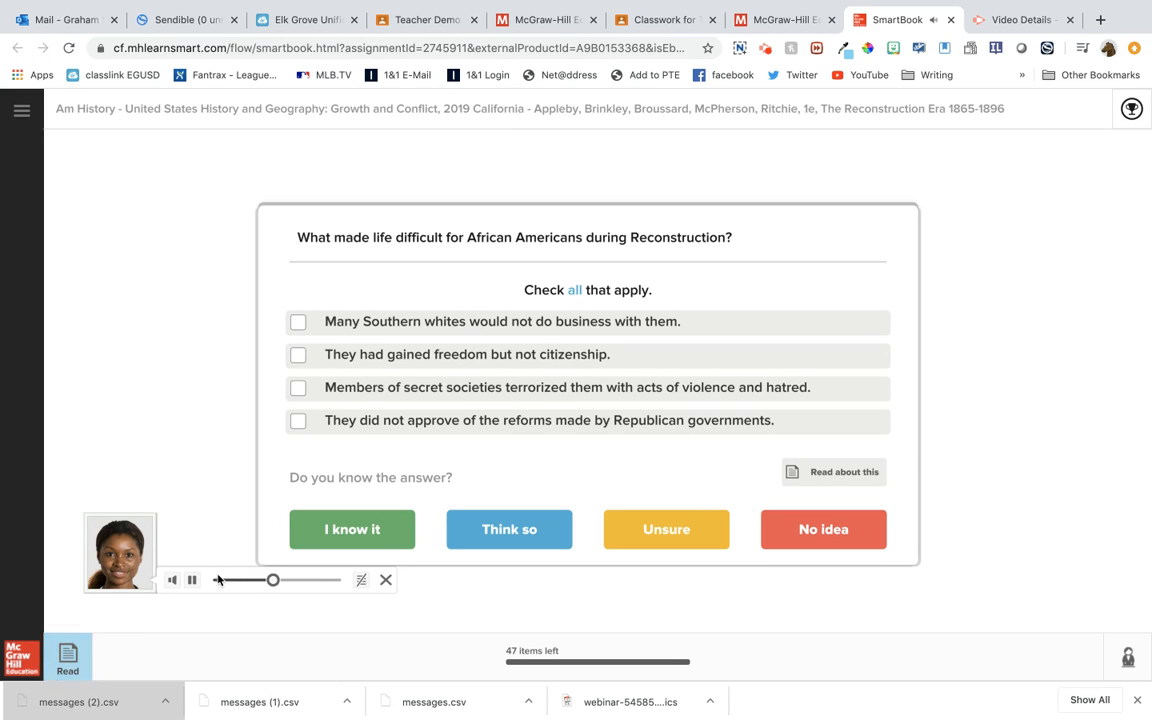
{"action": "left_click", "coordinate": [361, 584]}
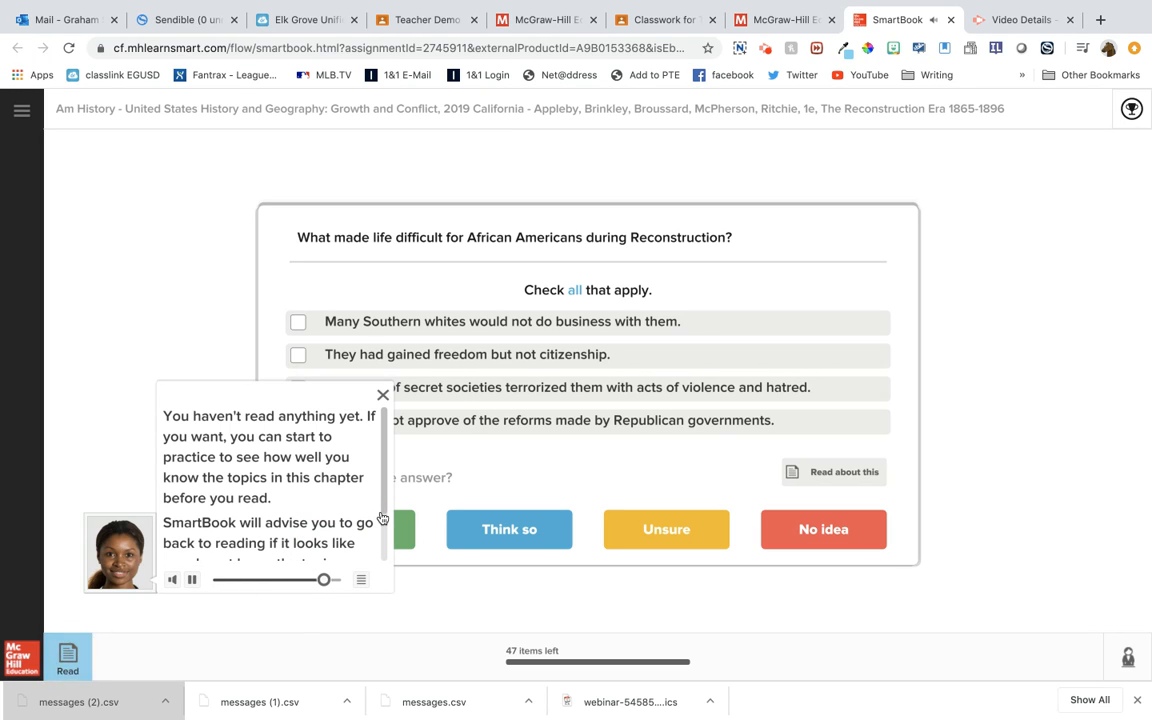
{"action": "left_click", "coordinate": [383, 395]}
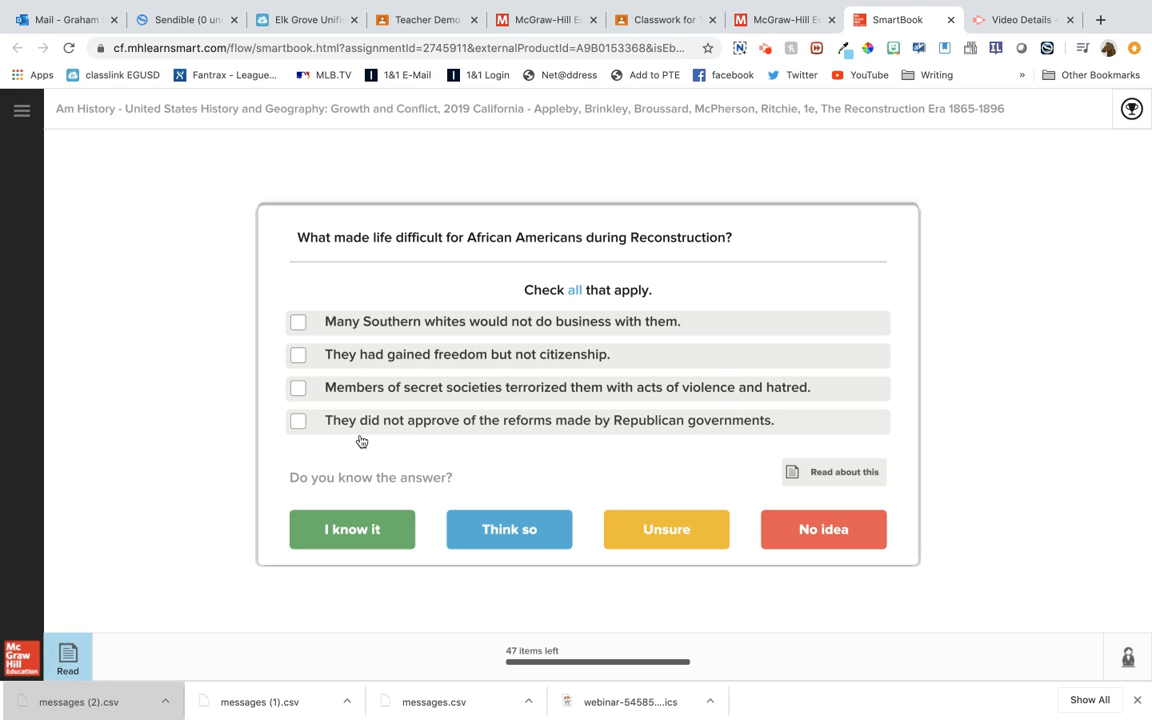
Mark the answer about disapproving of Republican reforms, review the question's linked reading passage on page 586 and return to the question
{"action": "left_click", "coordinate": [298, 421]}
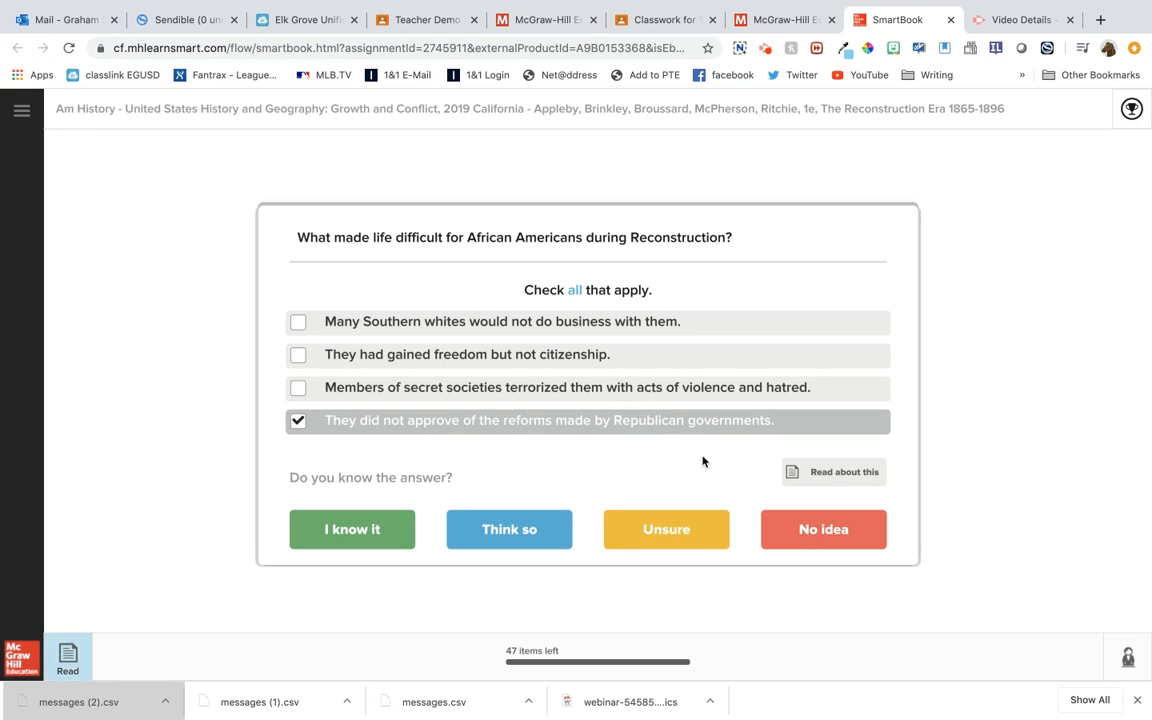
{"action": "left_click", "coordinate": [845, 478]}
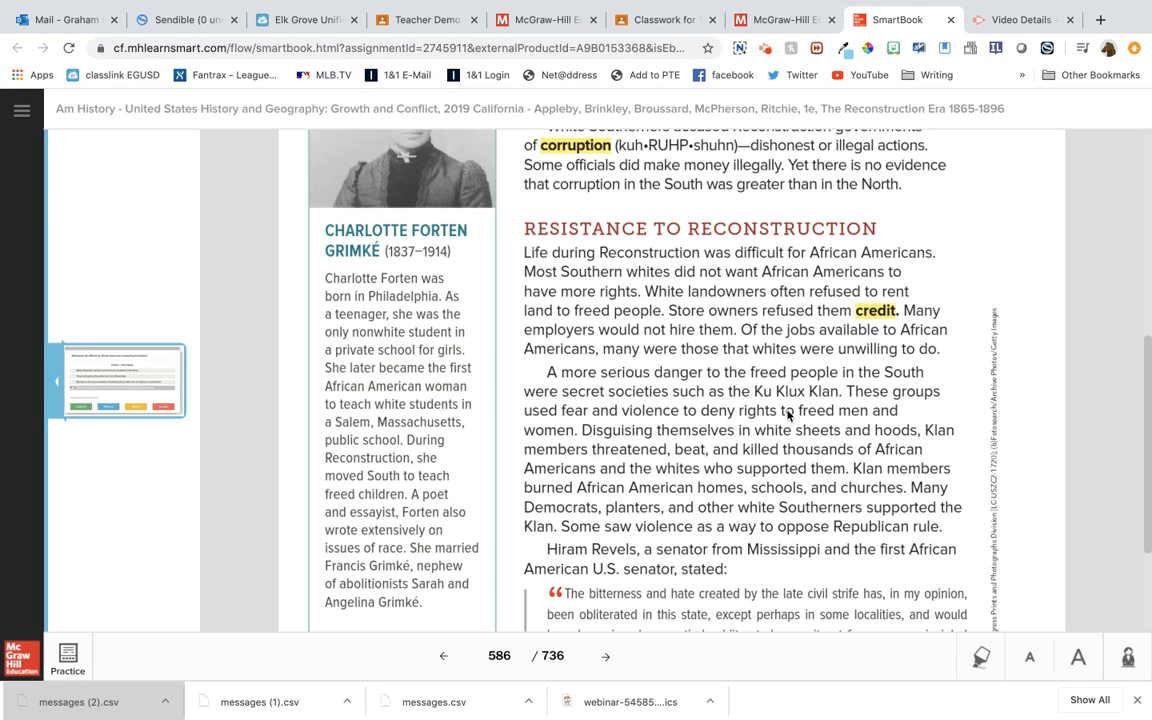
{"action": "left_click", "coordinate": [82, 385]}
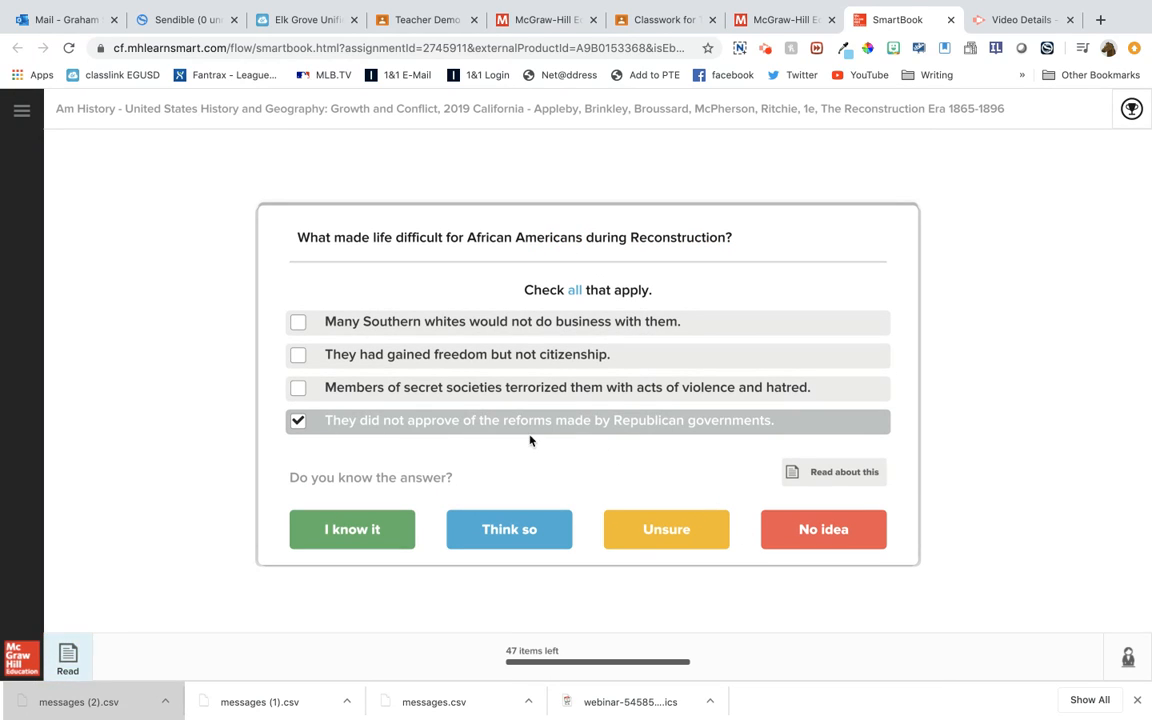
Change the answer to the business refusal, freedom without citizenship and secret societies options, and submit it with confidence Unsure
{"action": "left_click", "coordinate": [301, 419]}
{"action": "left_click", "coordinate": [298, 388]}
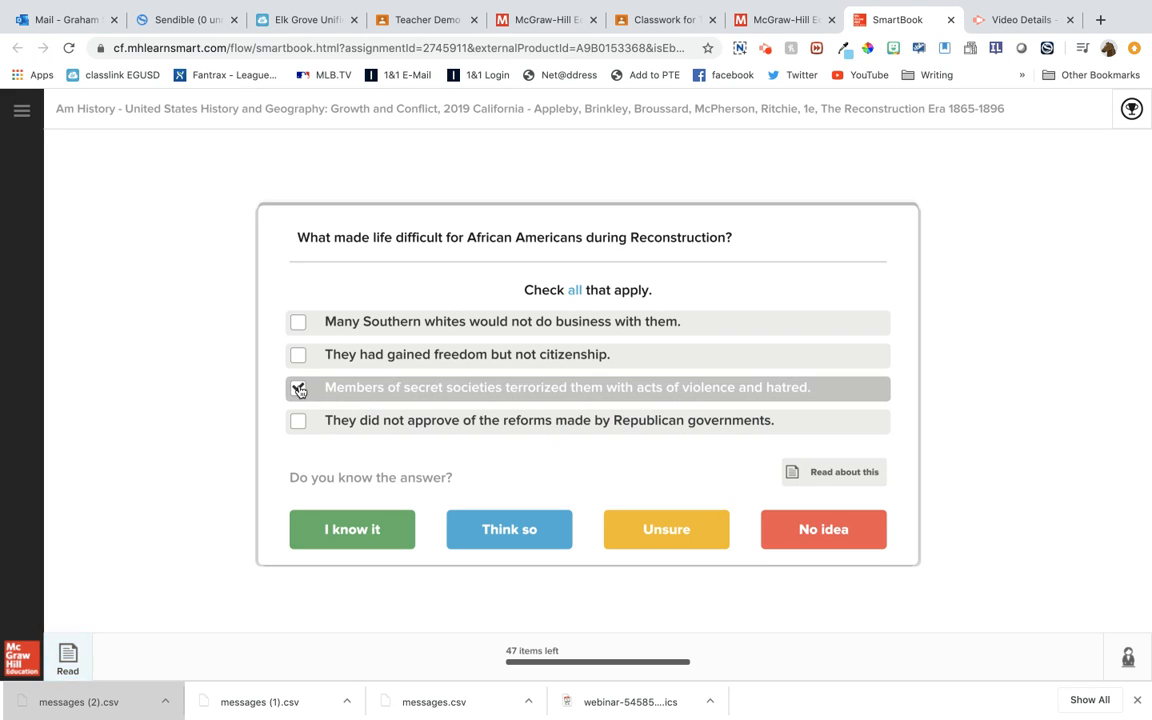
{"action": "left_click", "coordinate": [298, 358]}
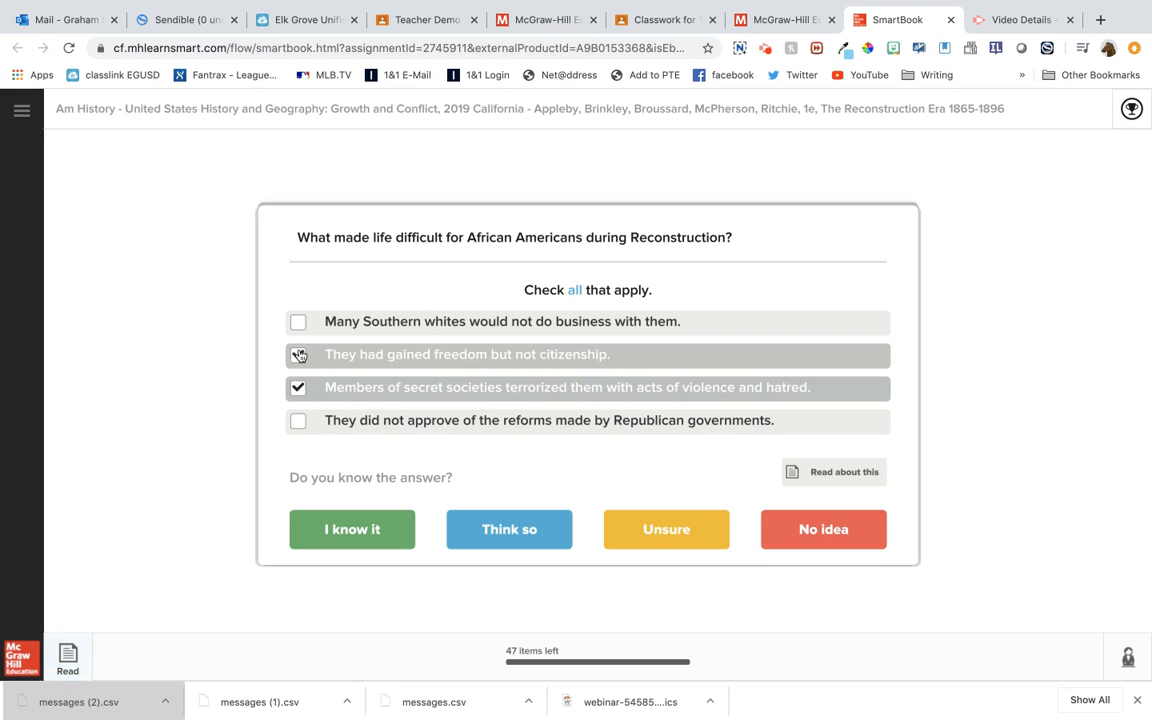
{"action": "left_click", "coordinate": [297, 324]}
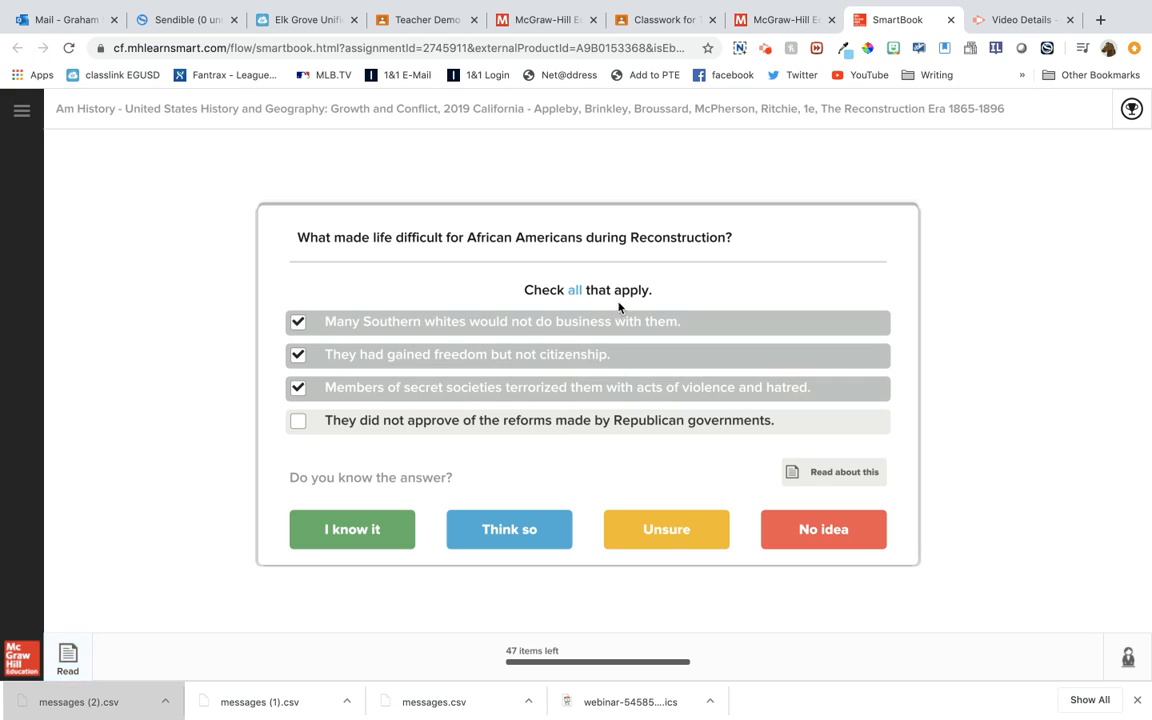
{"action": "left_click", "coordinate": [659, 537]}
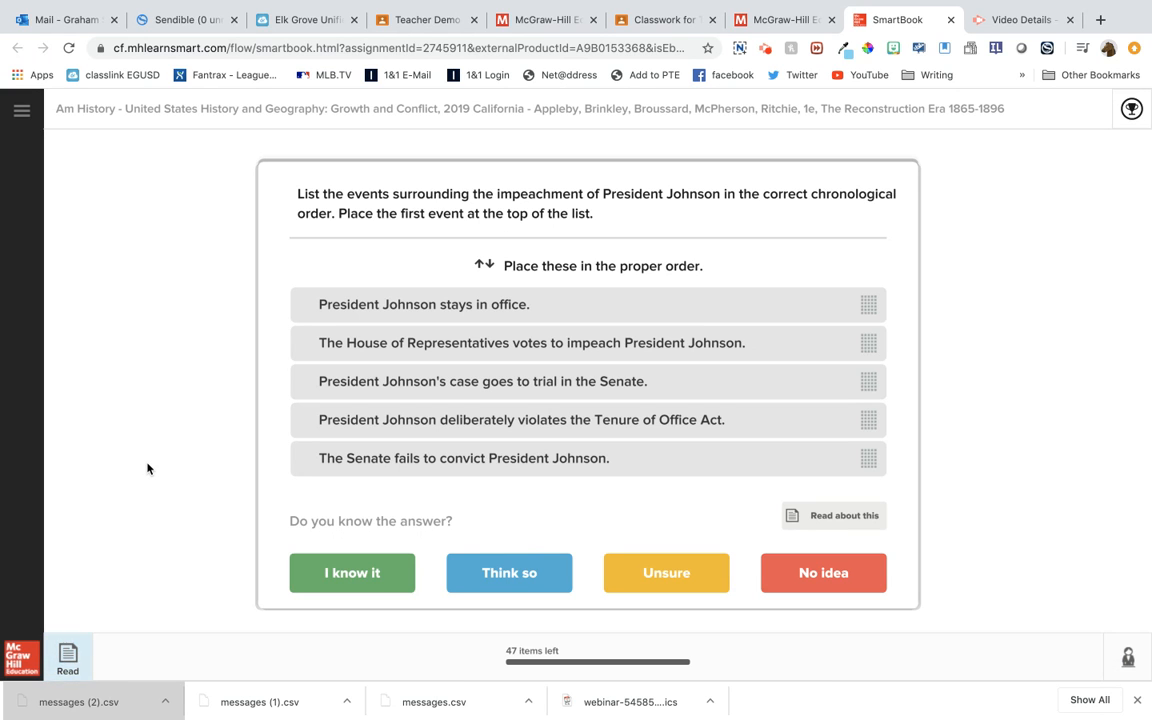
Return to the reading view on page 572, hide the page thumbnails and reduce the page's text size
{"action": "left_click", "coordinate": [68, 657]}
{"action": "scroll", "coordinate": [619, 523], "scroll_direction": "up", "scroll_amount": 5}
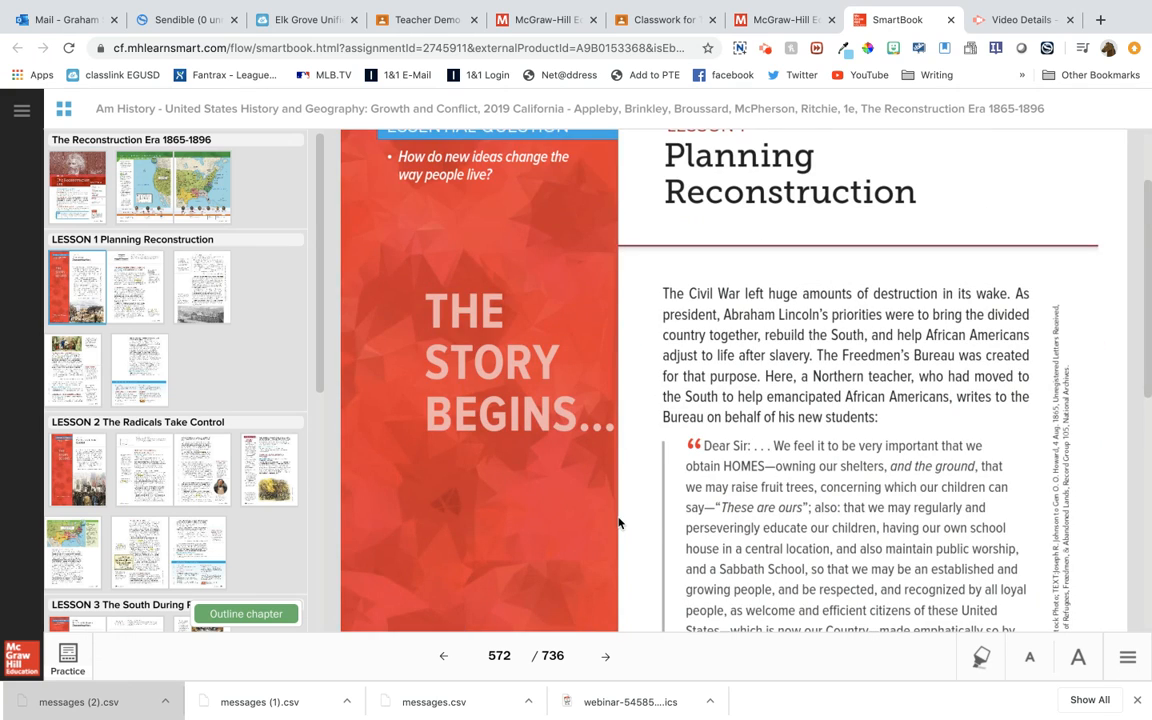
{"action": "left_click", "coordinate": [66, 109]}
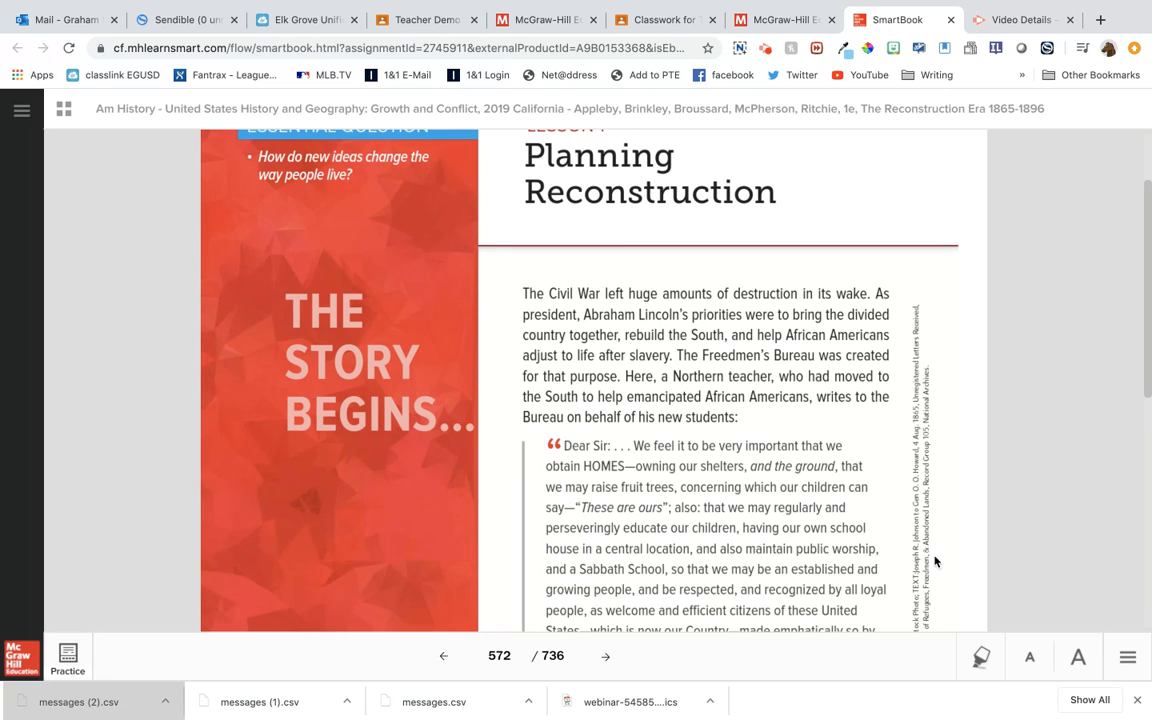
{"action": "left_click", "coordinate": [1030, 656]}
{"action": "left_click", "coordinate": [1030, 656]}
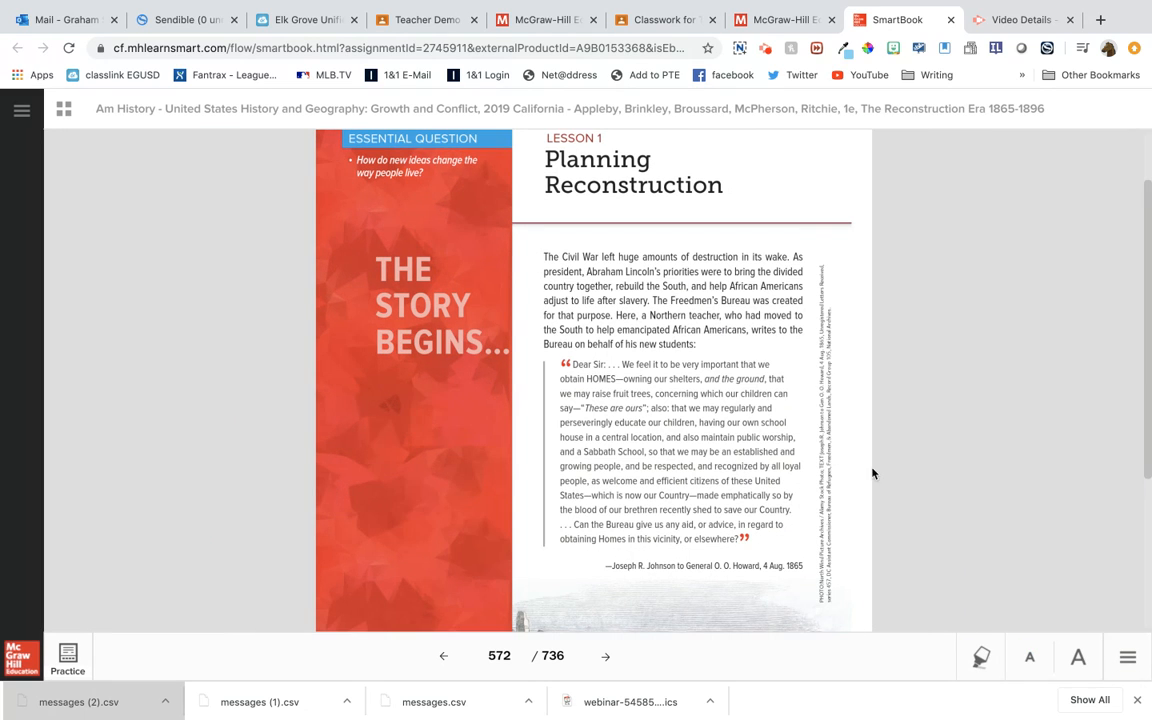
Read through page 573 on the Reconstruction debate and page 574 on the Radical Republicans
{"action": "left_click", "coordinate": [608, 656]}
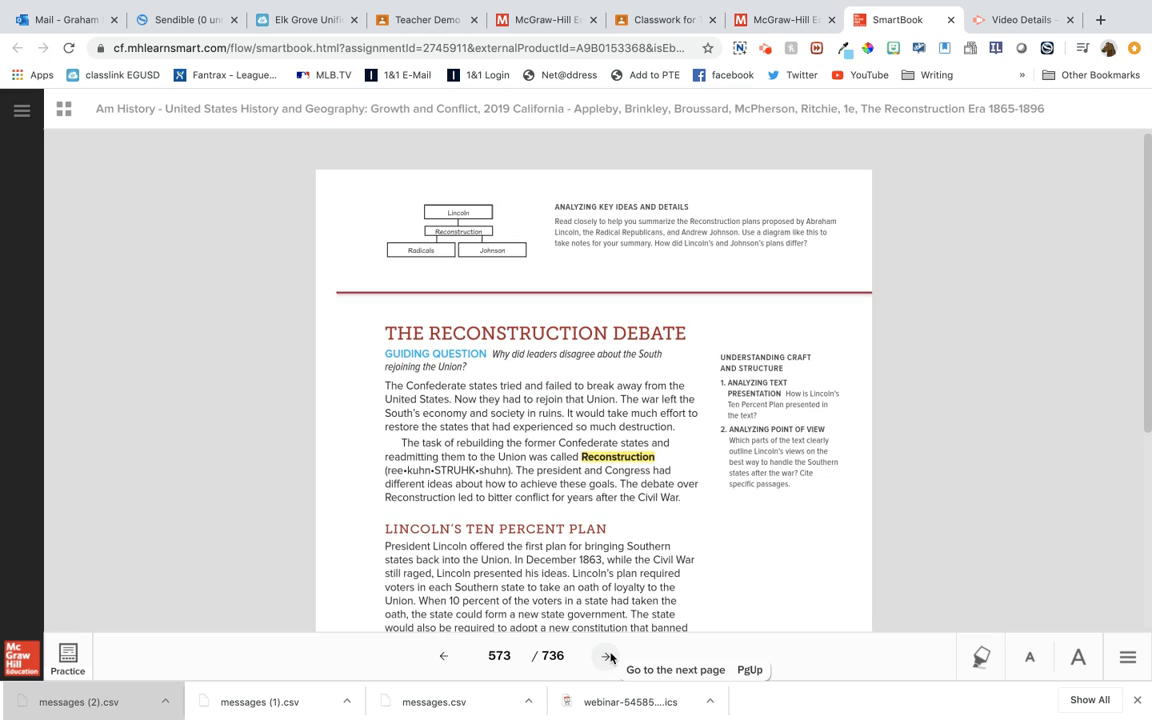
{"action": "scroll", "coordinate": [587, 510], "scroll_direction": "down", "scroll_amount": 3}
{"action": "scroll", "coordinate": [587, 510], "scroll_direction": "up", "scroll_amount": 3}
{"action": "scroll", "coordinate": [587, 510], "scroll_direction": "down", "scroll_amount": 3}
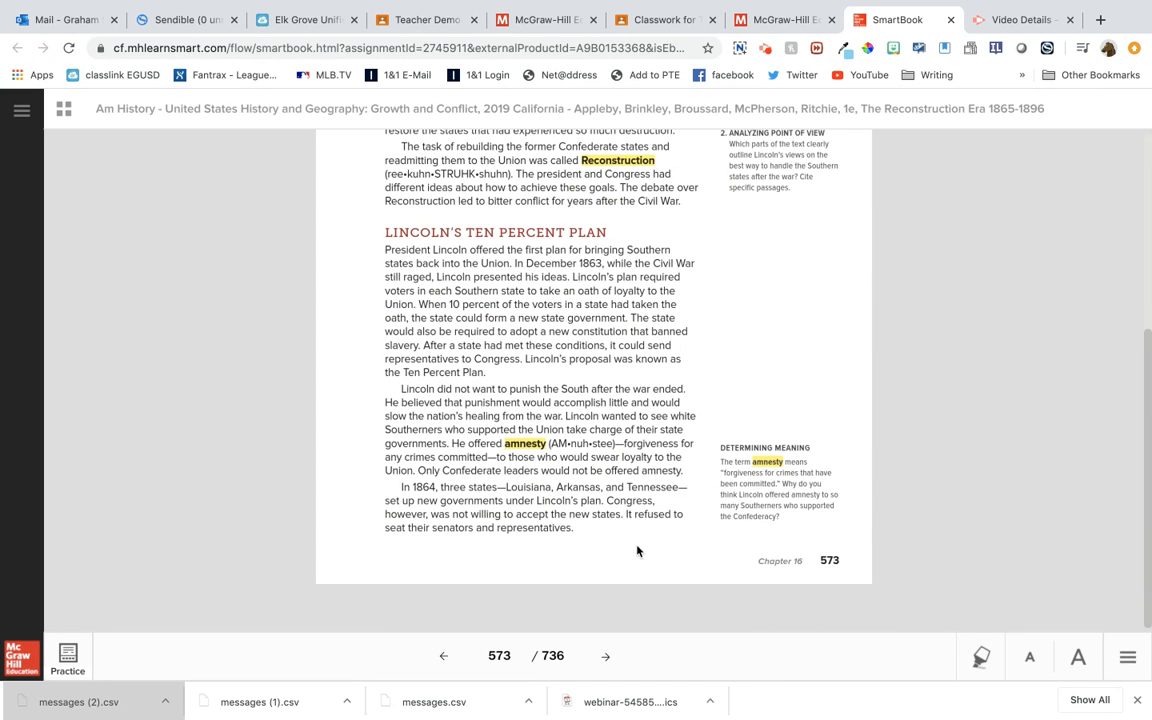
{"action": "left_click", "coordinate": [606, 657]}
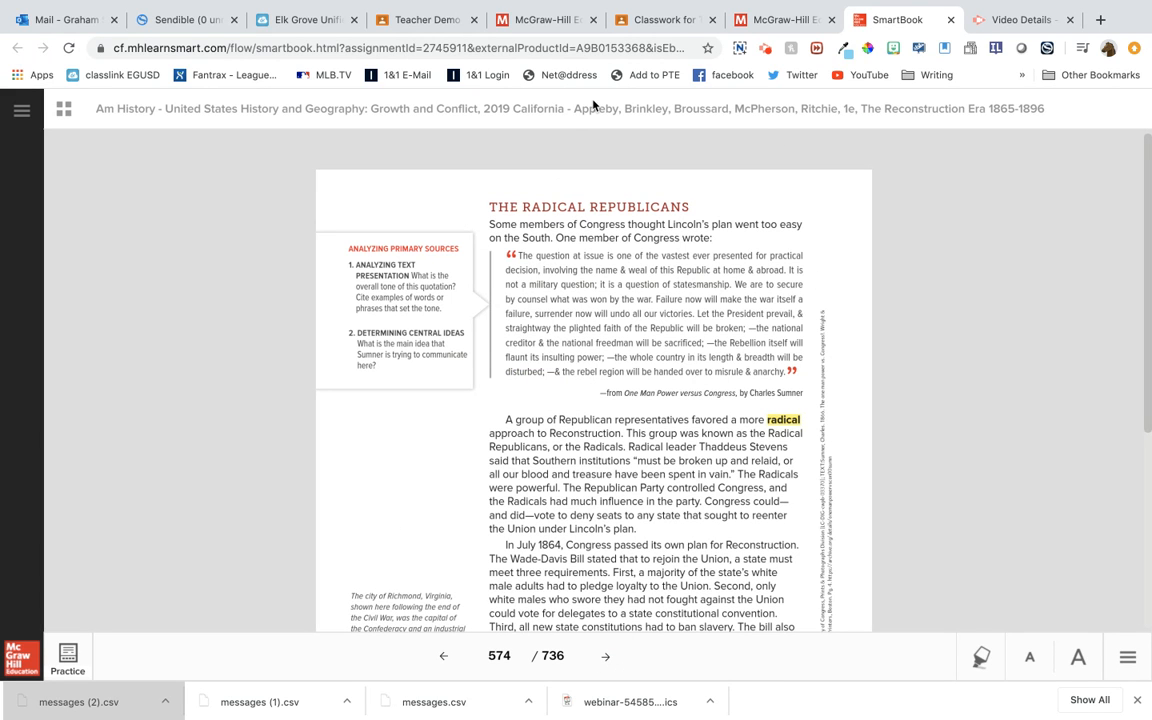
{"action": "scroll", "coordinate": [624, 439], "scroll_direction": "down", "scroll_amount": 3}
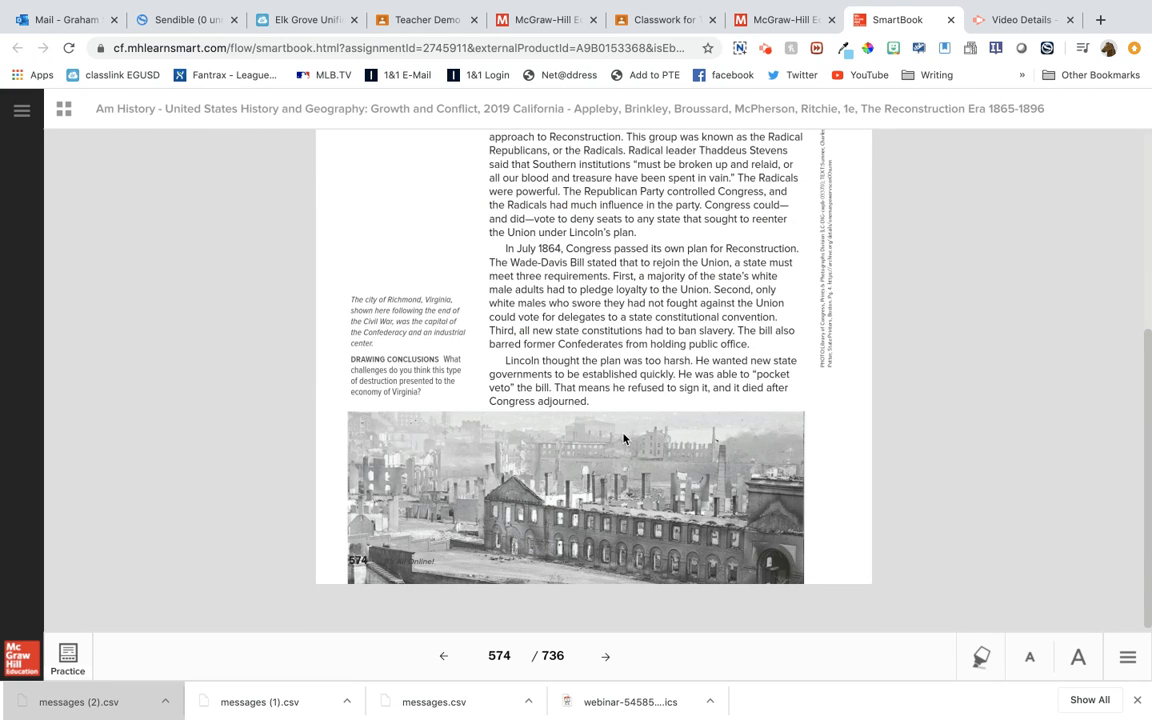
{"action": "scroll", "coordinate": [624, 439], "scroll_direction": "up", "scroll_amount": 3}
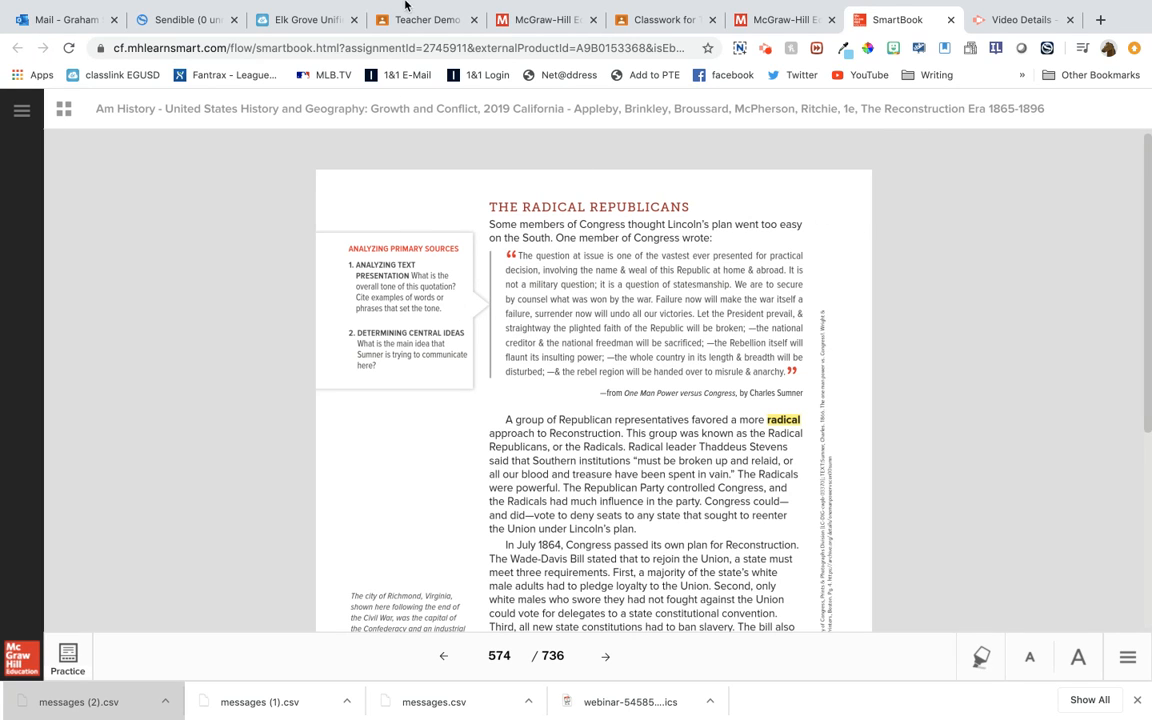
Switch to the Teacher Demo Social Studies stream in Google Classroom and show its updated posts
{"action": "left_click", "coordinate": [420, 20]}
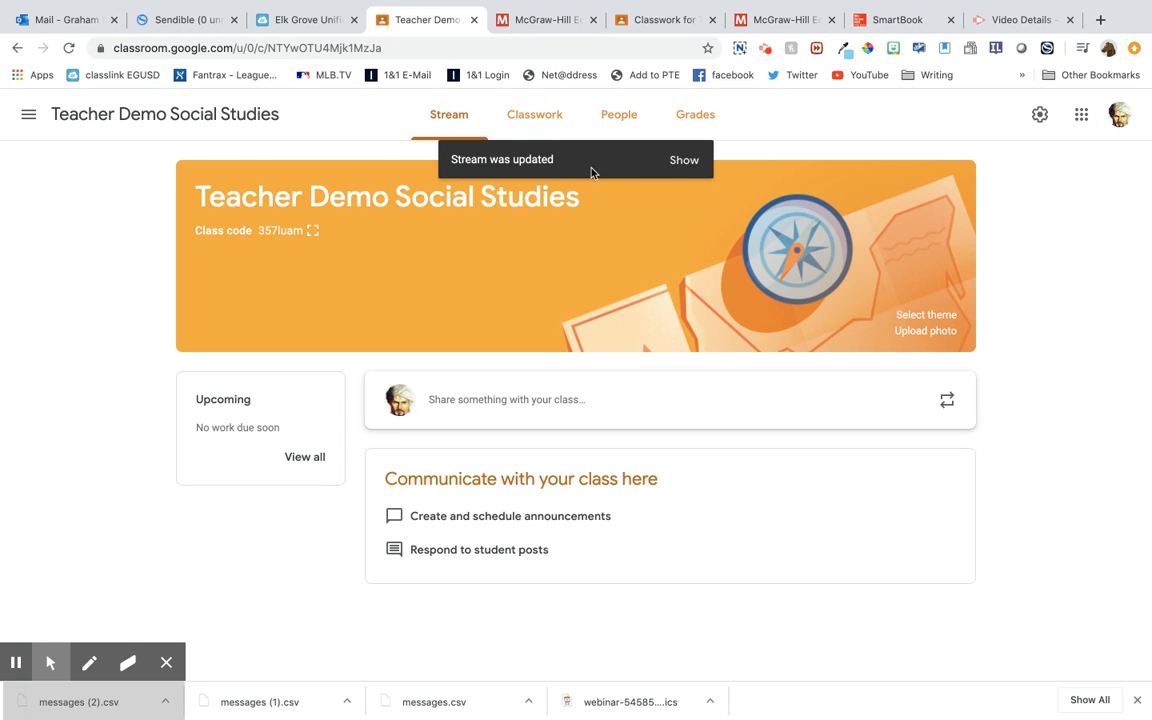
{"action": "left_click", "coordinate": [682, 167]}
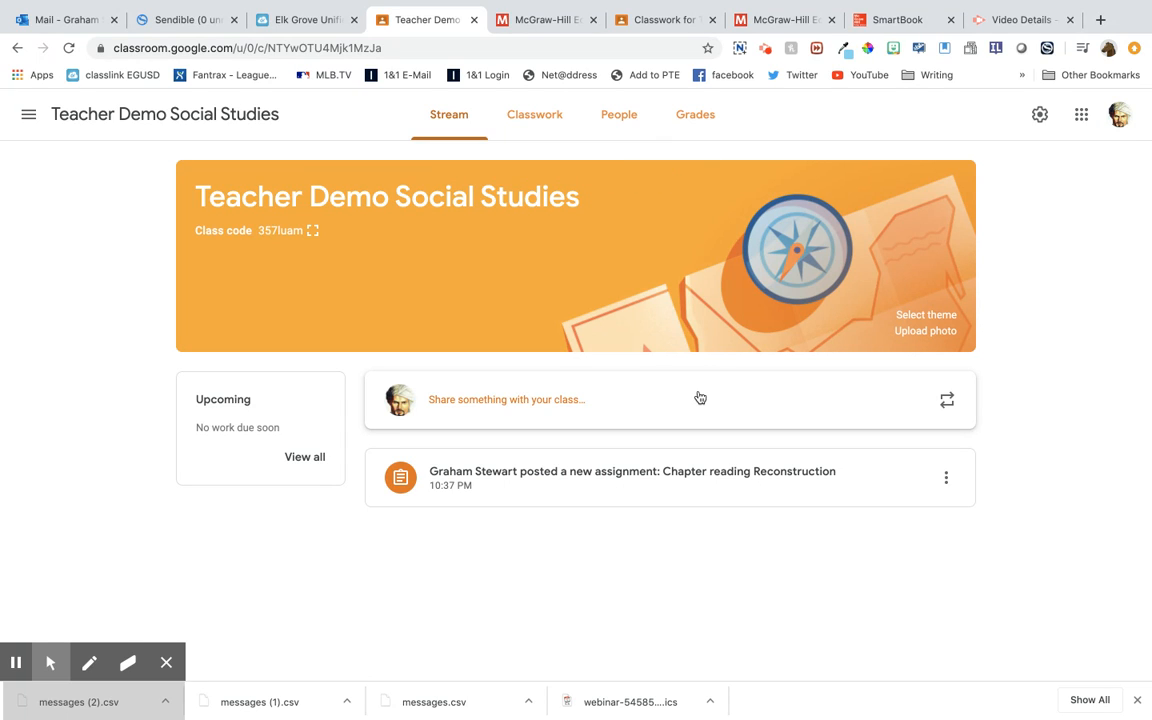